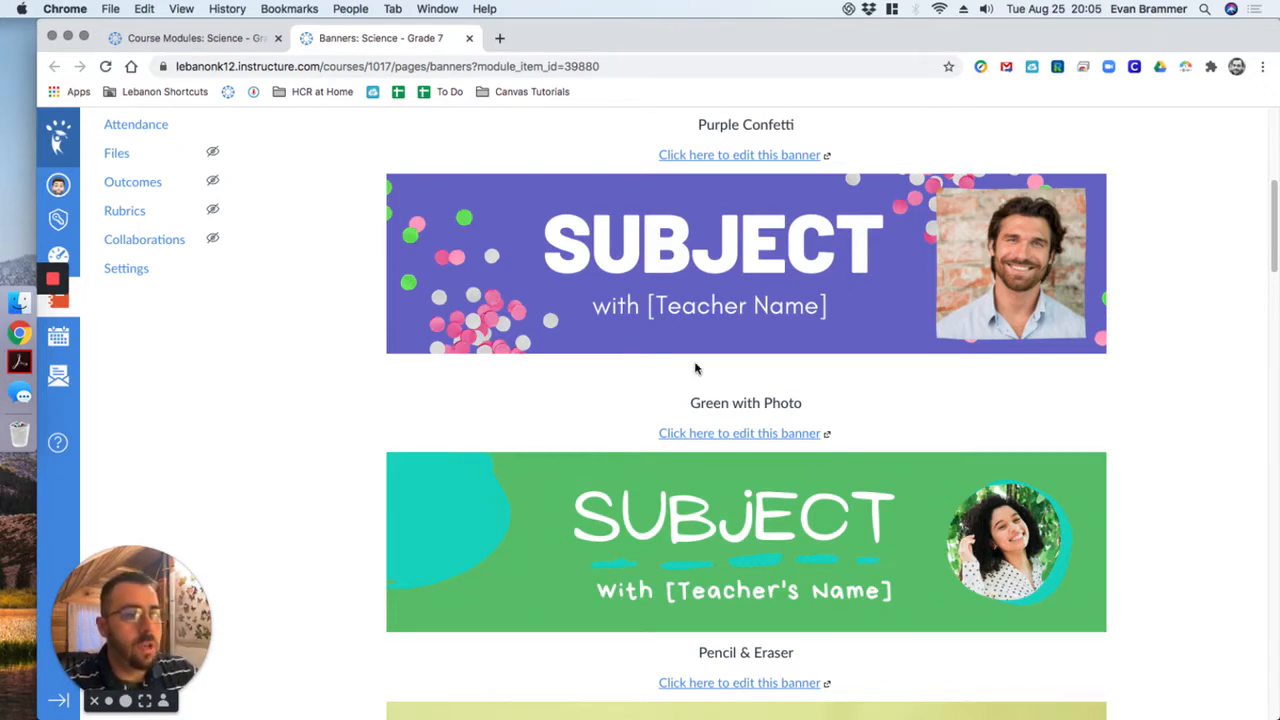
# - Open the Purple Confetti banner for editing in Canva and start a design from the shared template
pyautogui.scroll(3, 756, 467)
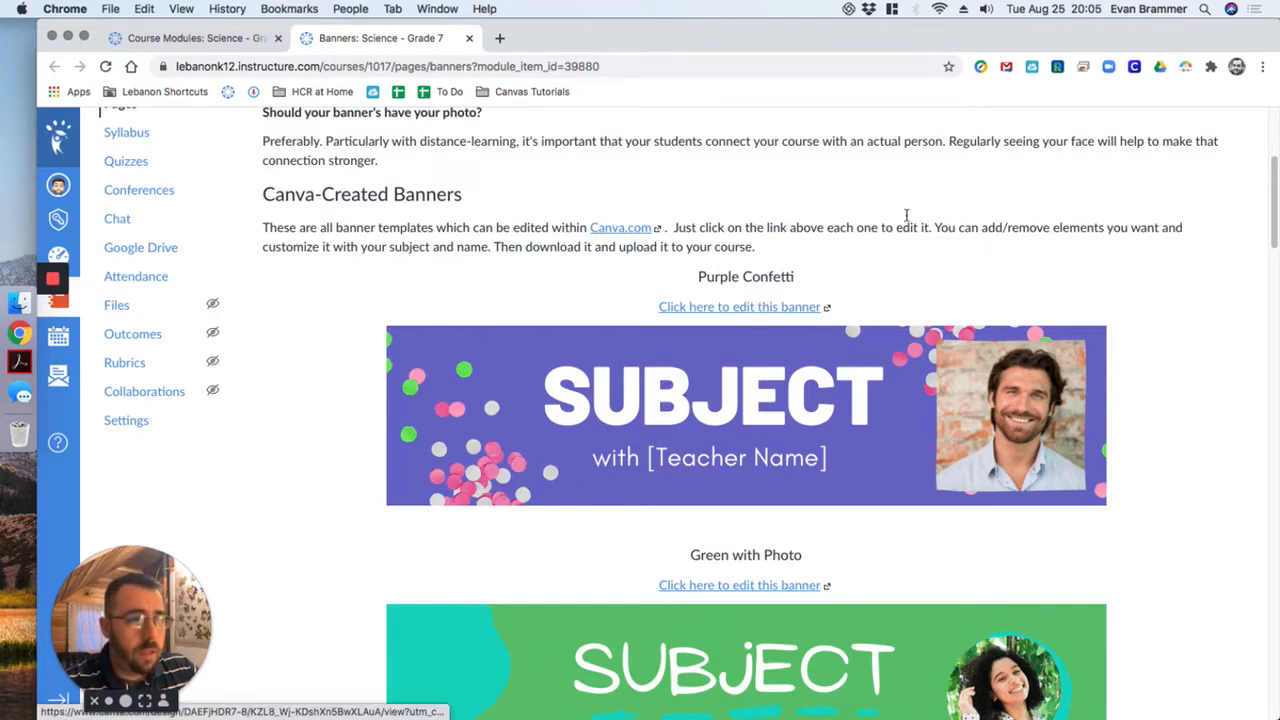
pyautogui.click(736, 307)
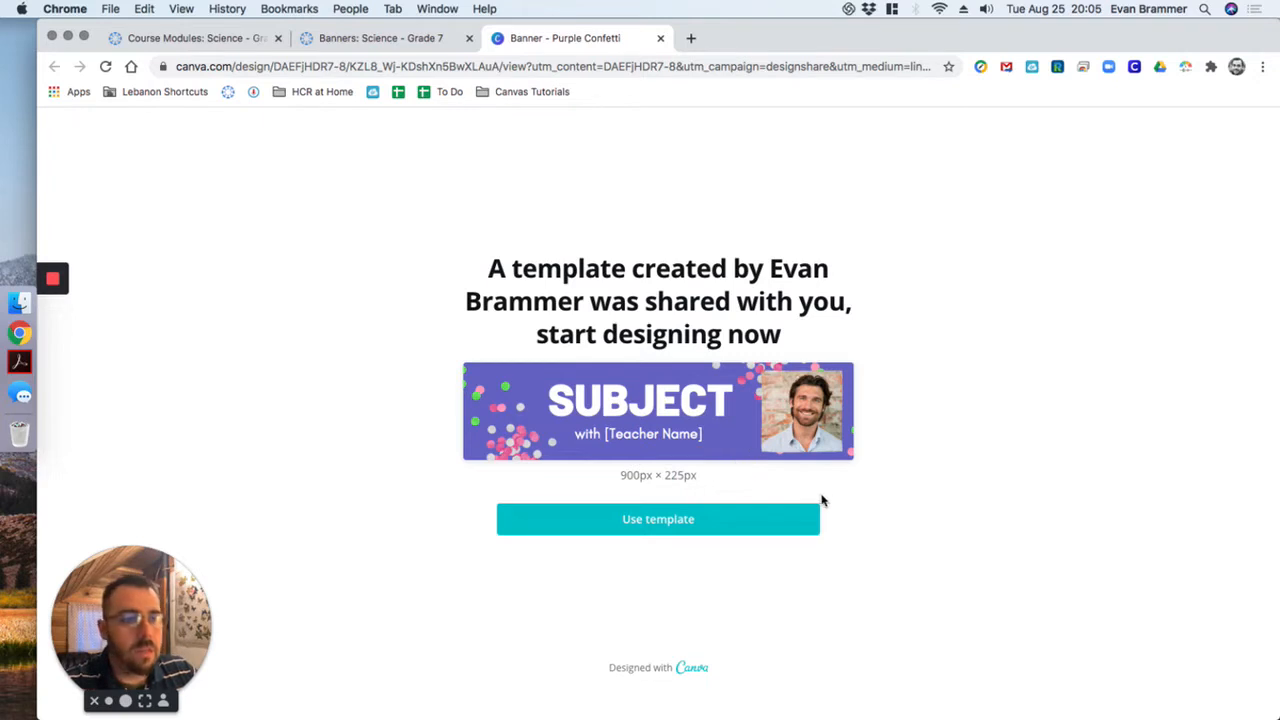
pyautogui.click(670, 528)
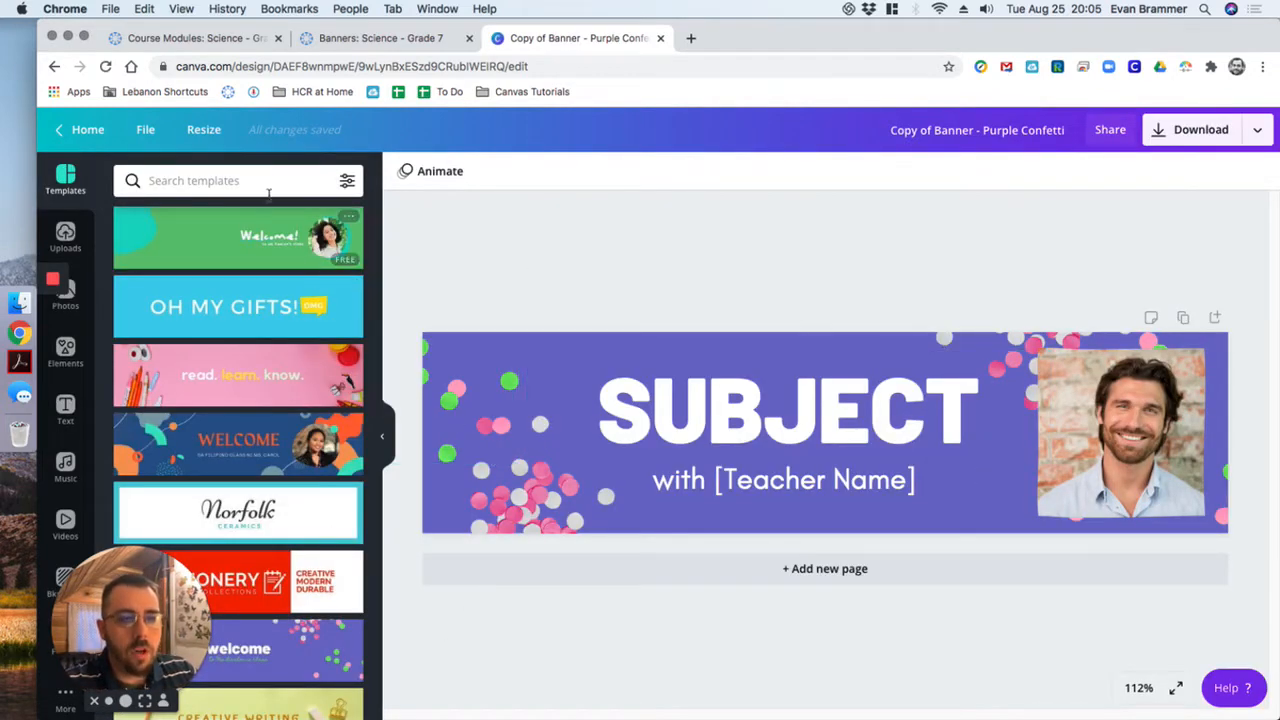
pyautogui.scroll(-1, 328, 240)
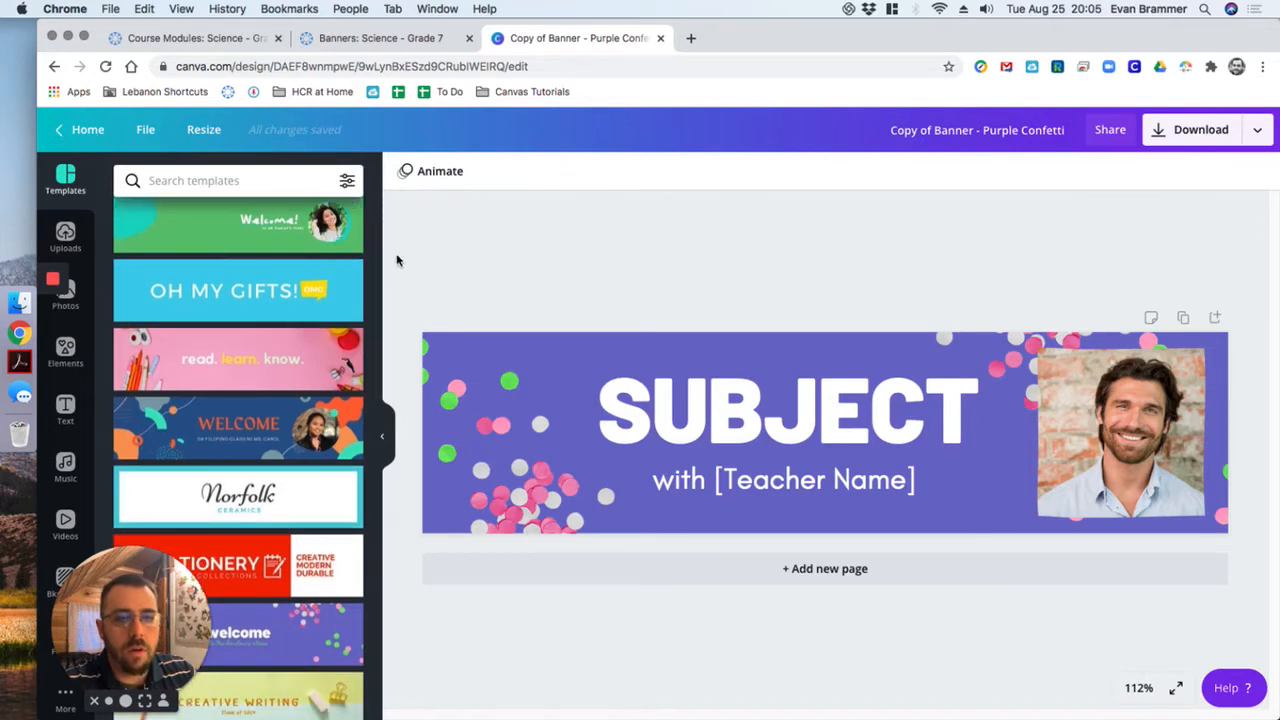
pyautogui.moveTo(376, 244); pyautogui.dragTo(370, 650)
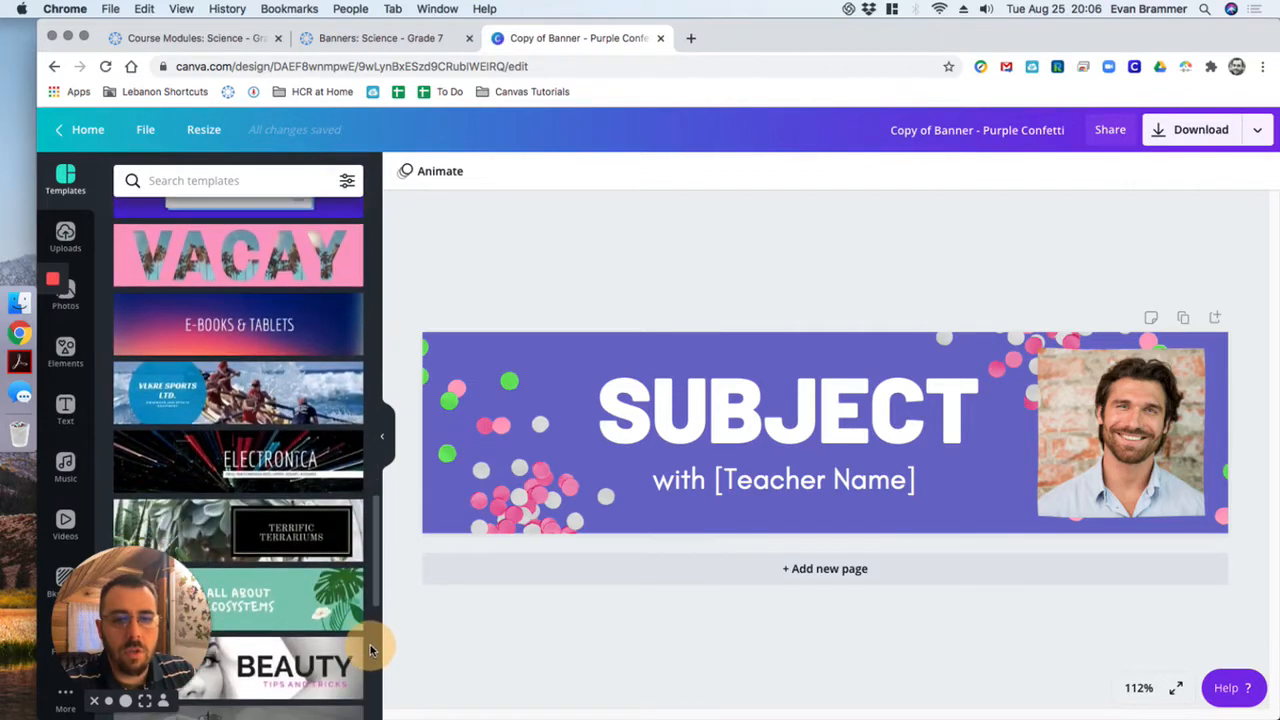
pyautogui.click(262, 333)
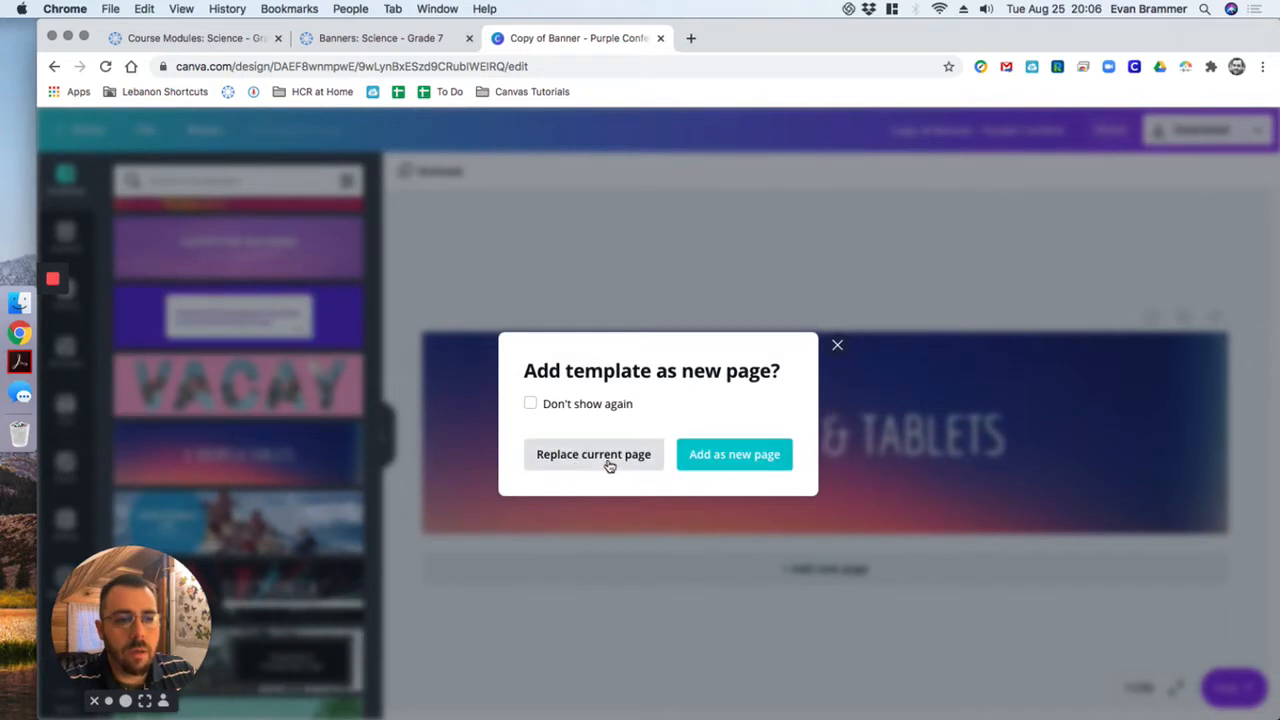
pyautogui.click(837, 345)
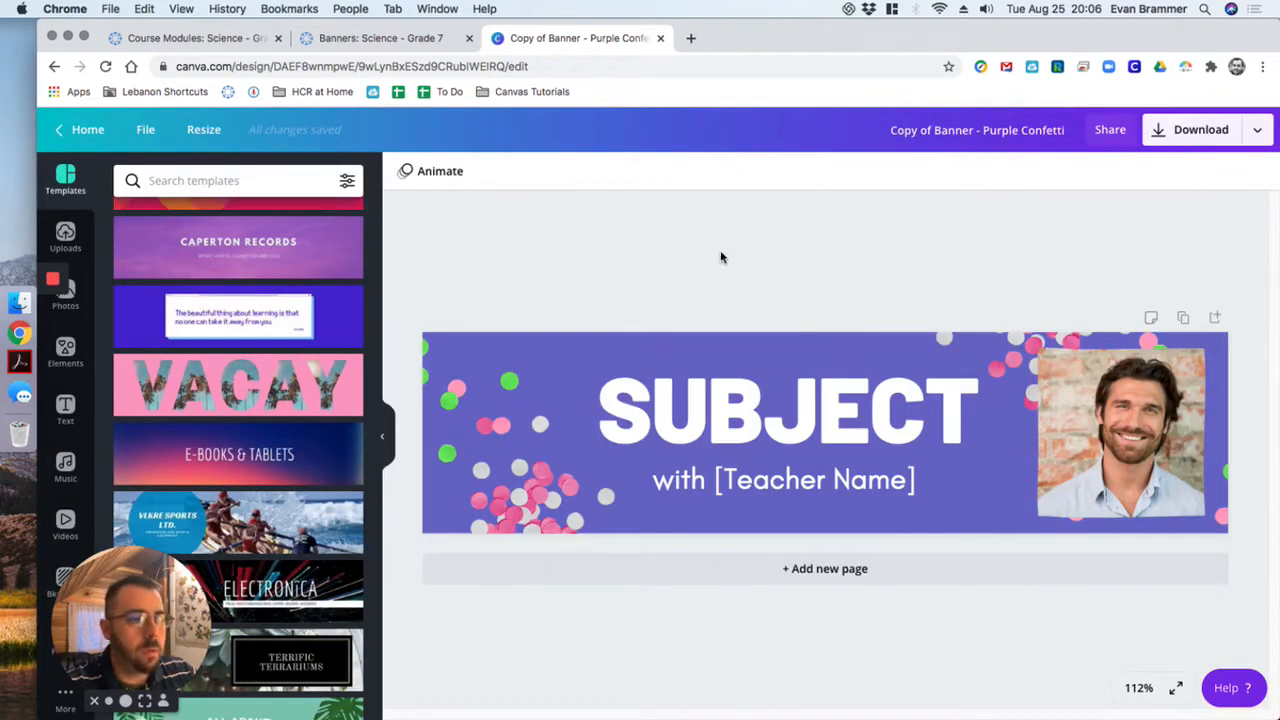
# - Replace the banner's SUBJECT heading with "6th Science"
pyautogui.click(752, 400)
pyautogui.doubleClick(754, 398)
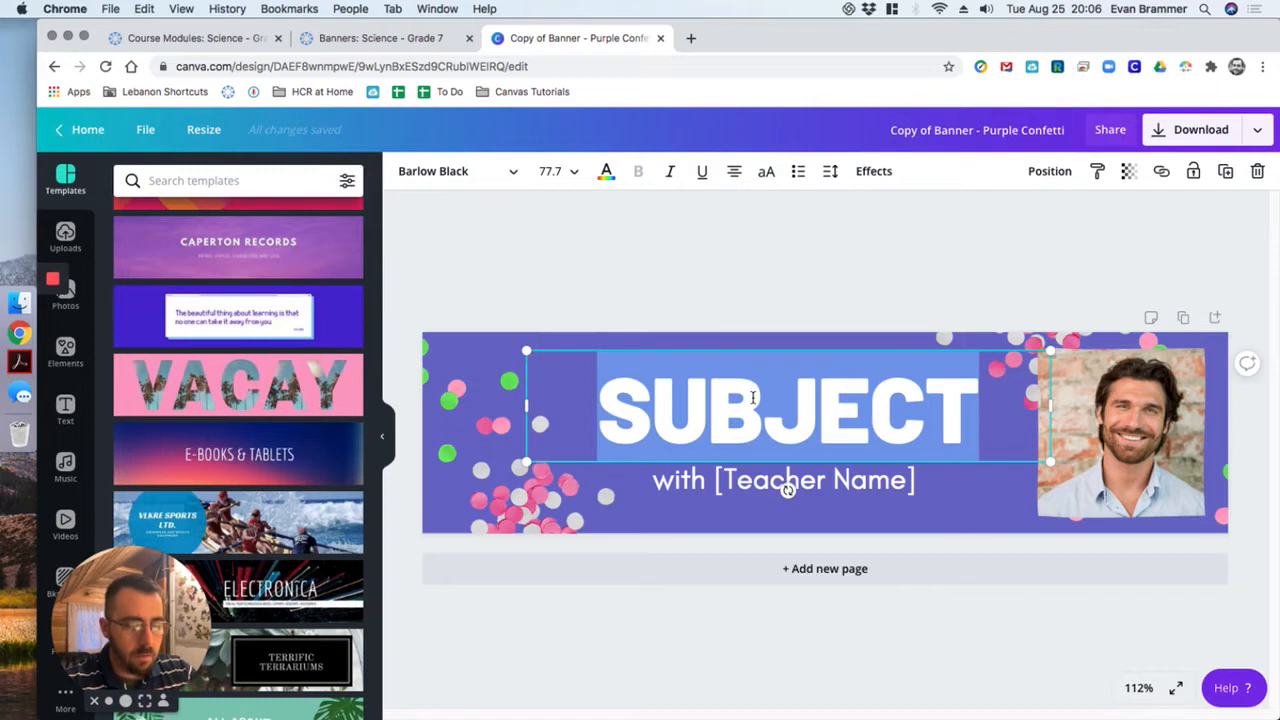
pyautogui.write('Sc')
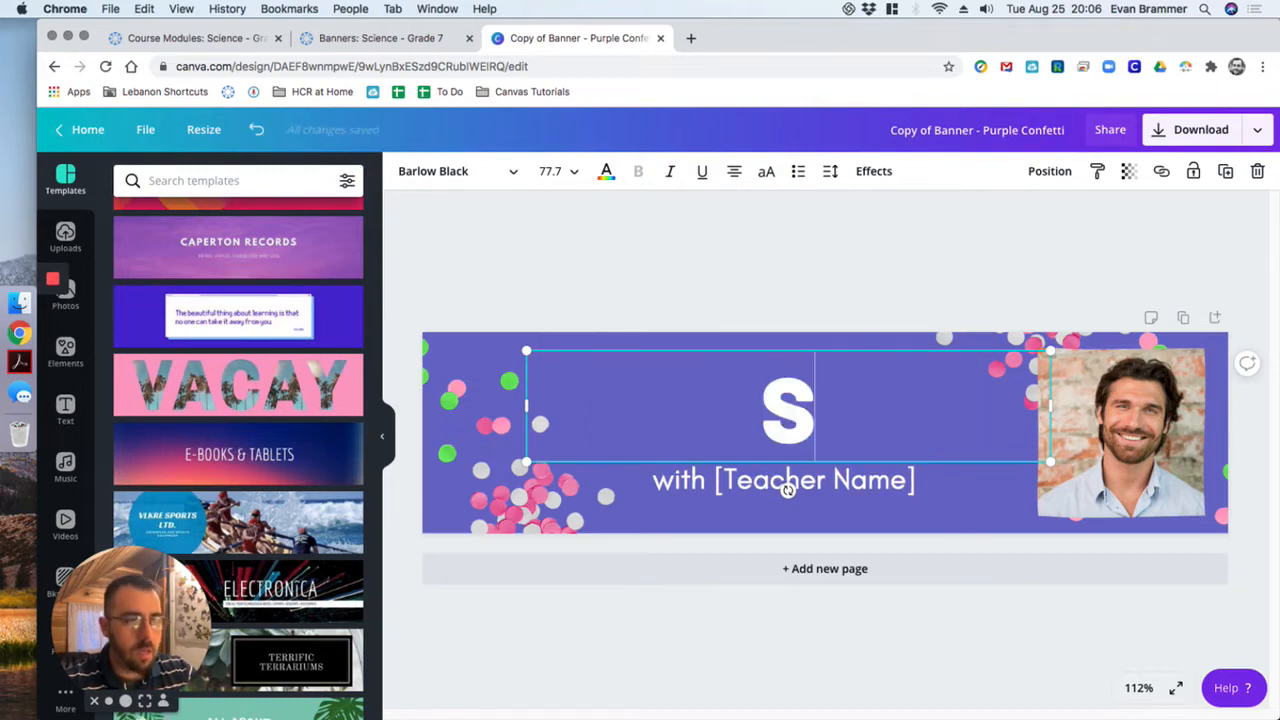
pyautogui.press('BackSpace')
pyautogui.press('BackSpace')
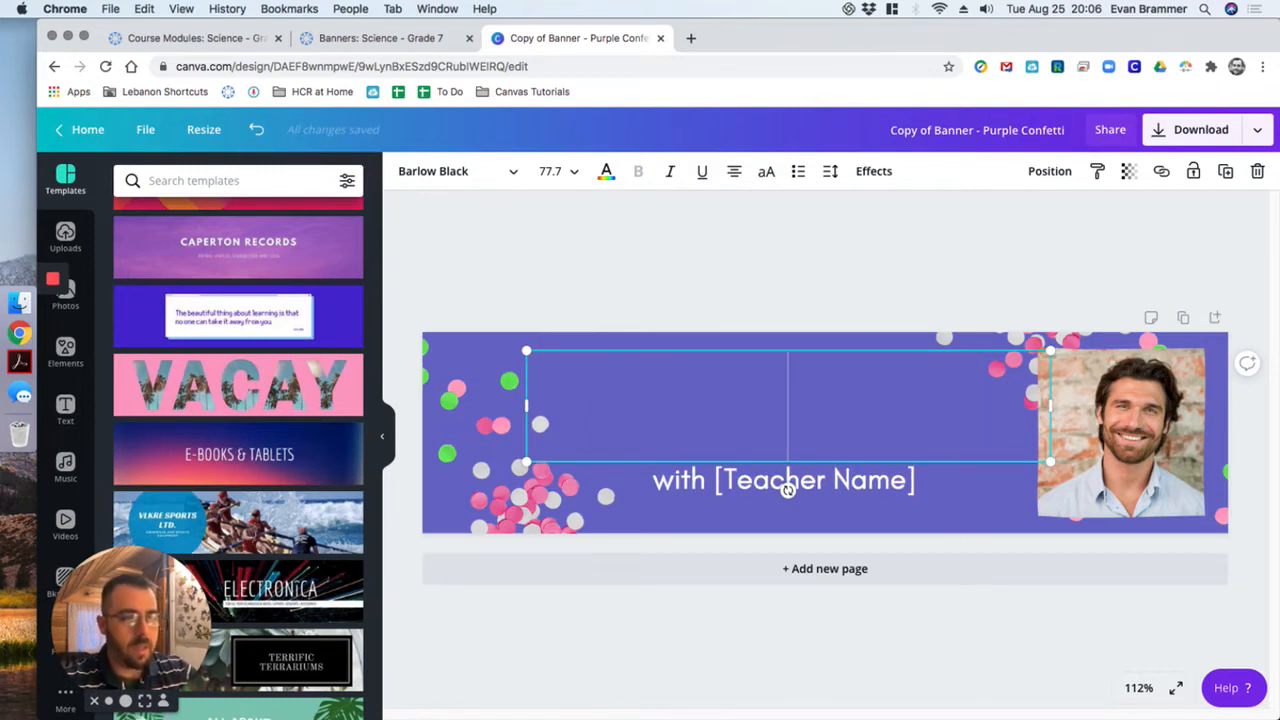
pyautogui.write('6th Science')
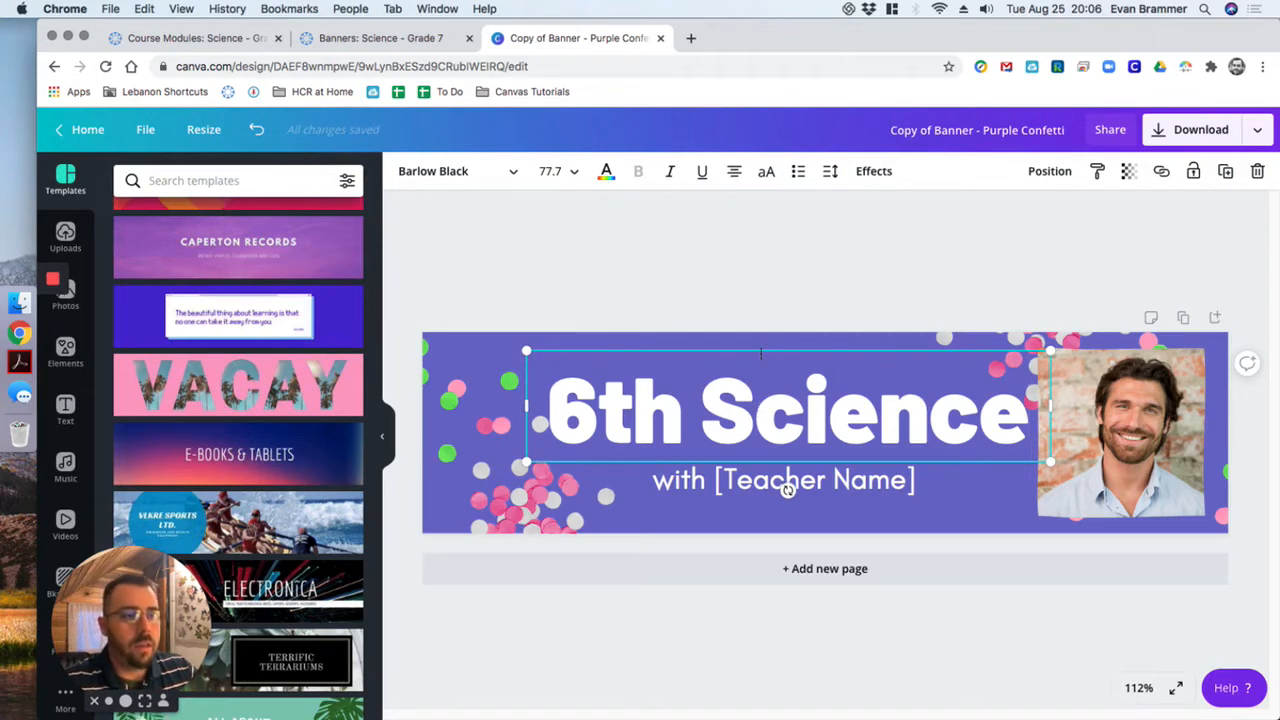
# - Replace the [Teacher Name] placeholder below the heading with the teacher's title and last name, keeping the word "with"
pyautogui.click(730, 480)
pyautogui.moveTo(718, 480); pyautogui.dragTo(915, 488)
pyautogui.write('Mr. Brammer')
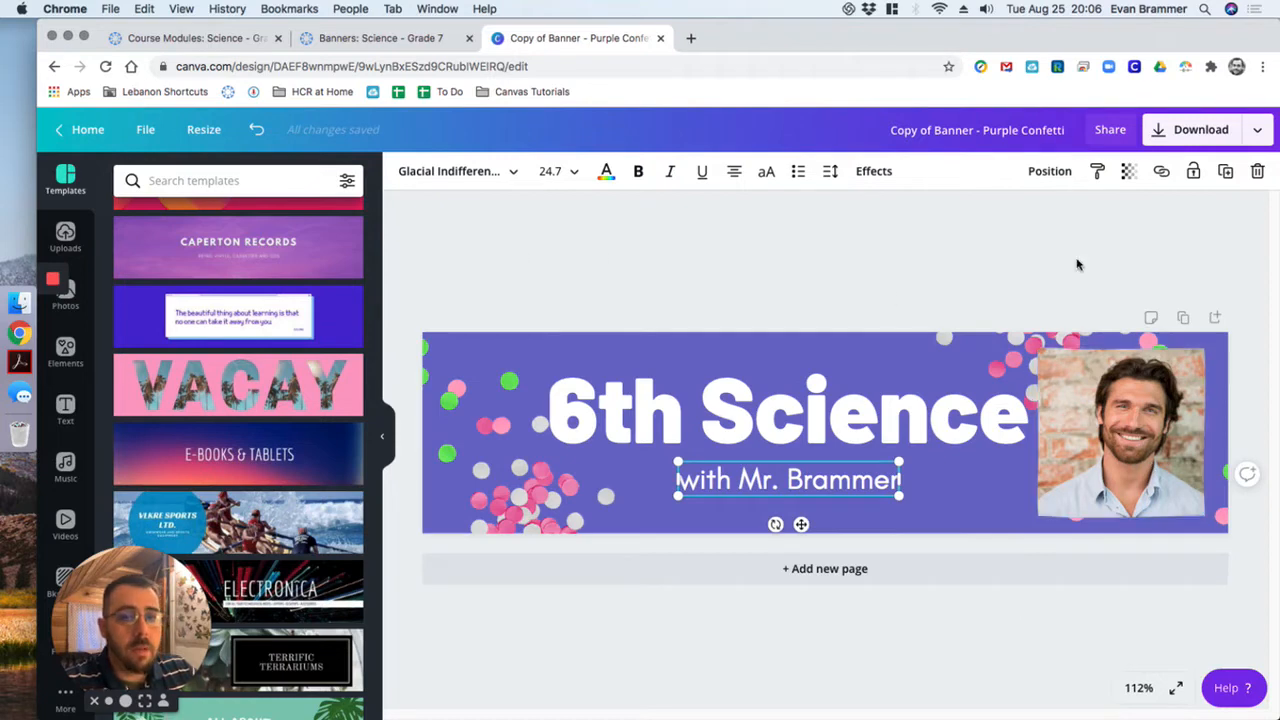
# - Replace the sample portrait in the banner's photo frame with the black-and-white portrait from the uploaded images
pyautogui.click(64, 234)
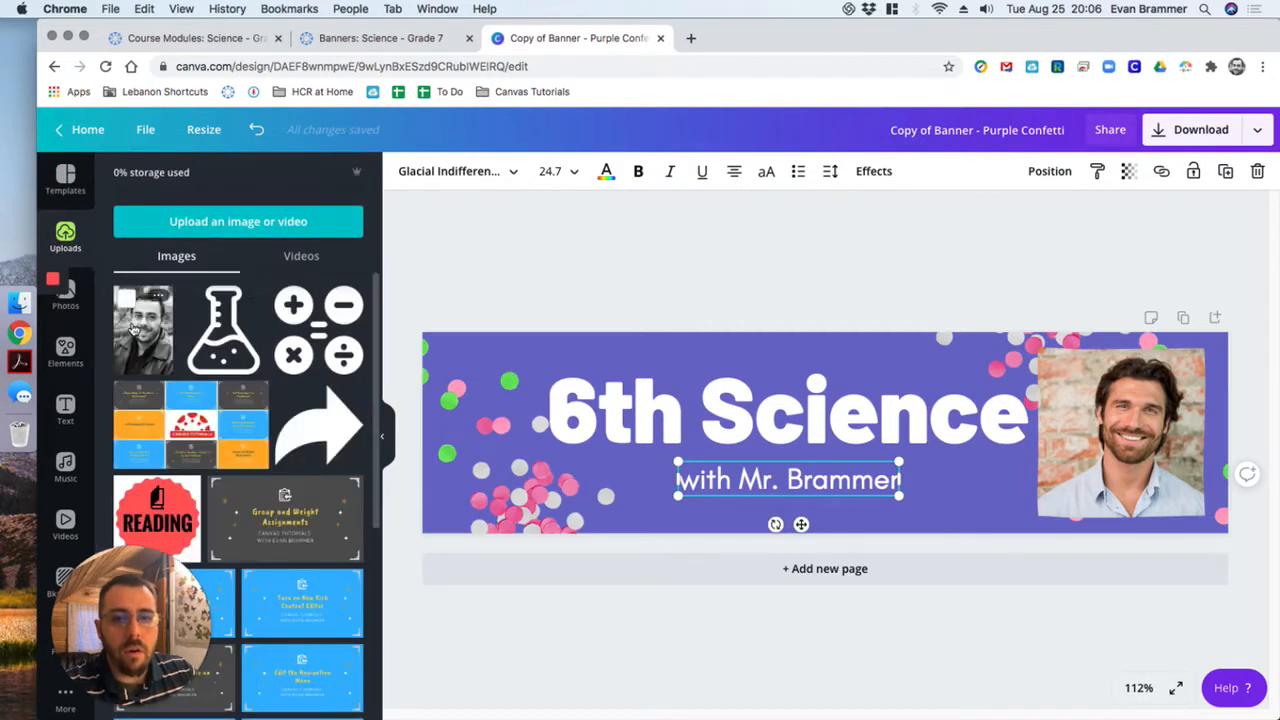
pyautogui.click(217, 223)
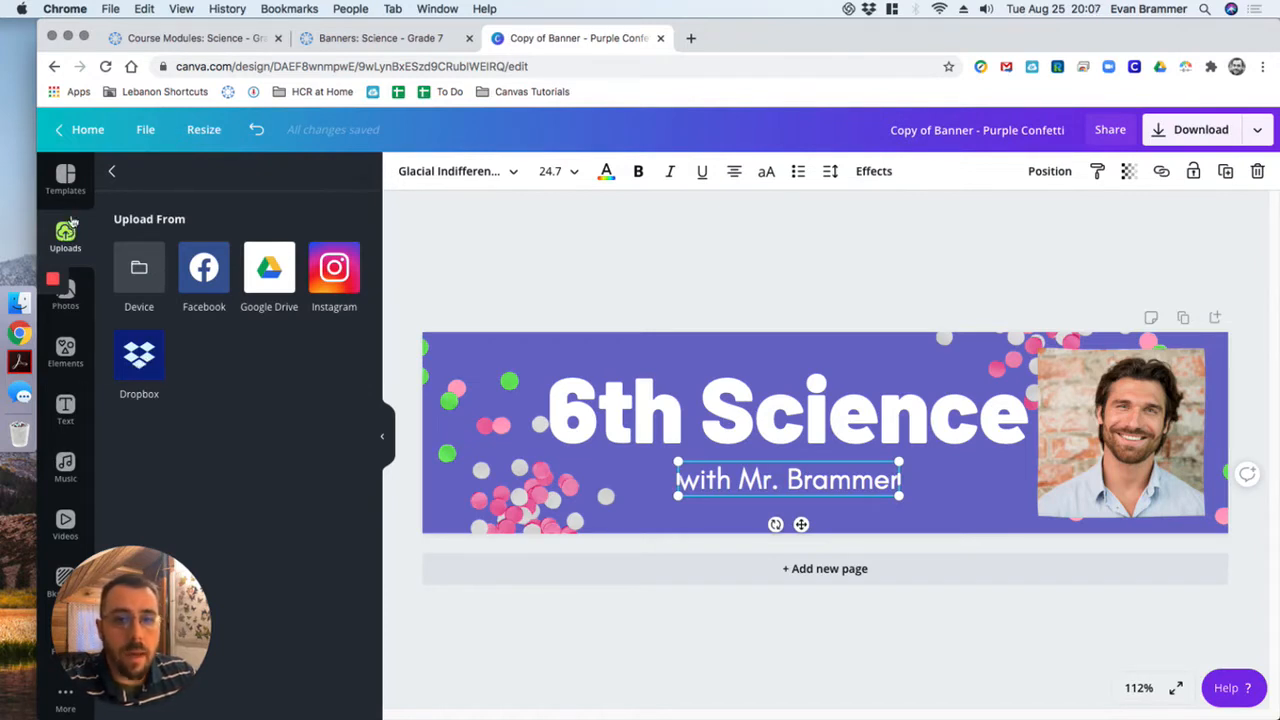
pyautogui.click(109, 174)
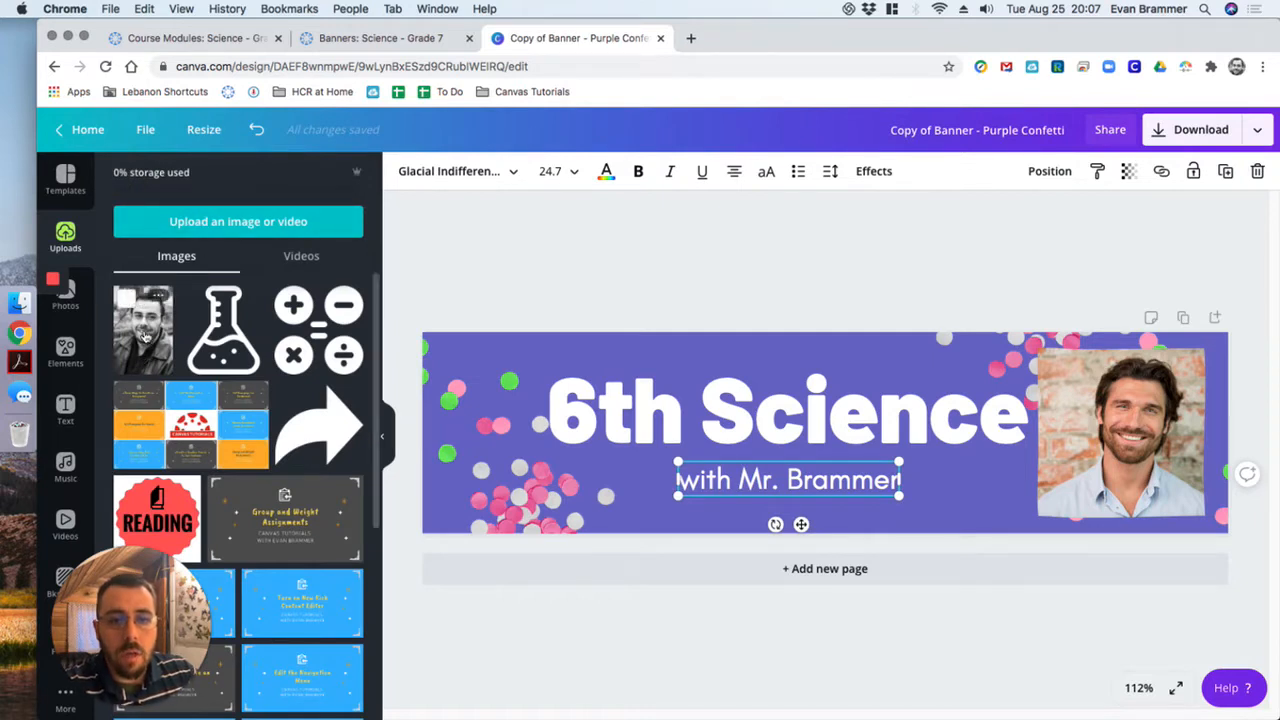
pyautogui.moveTo(145, 337); pyautogui.dragTo(1120, 430)
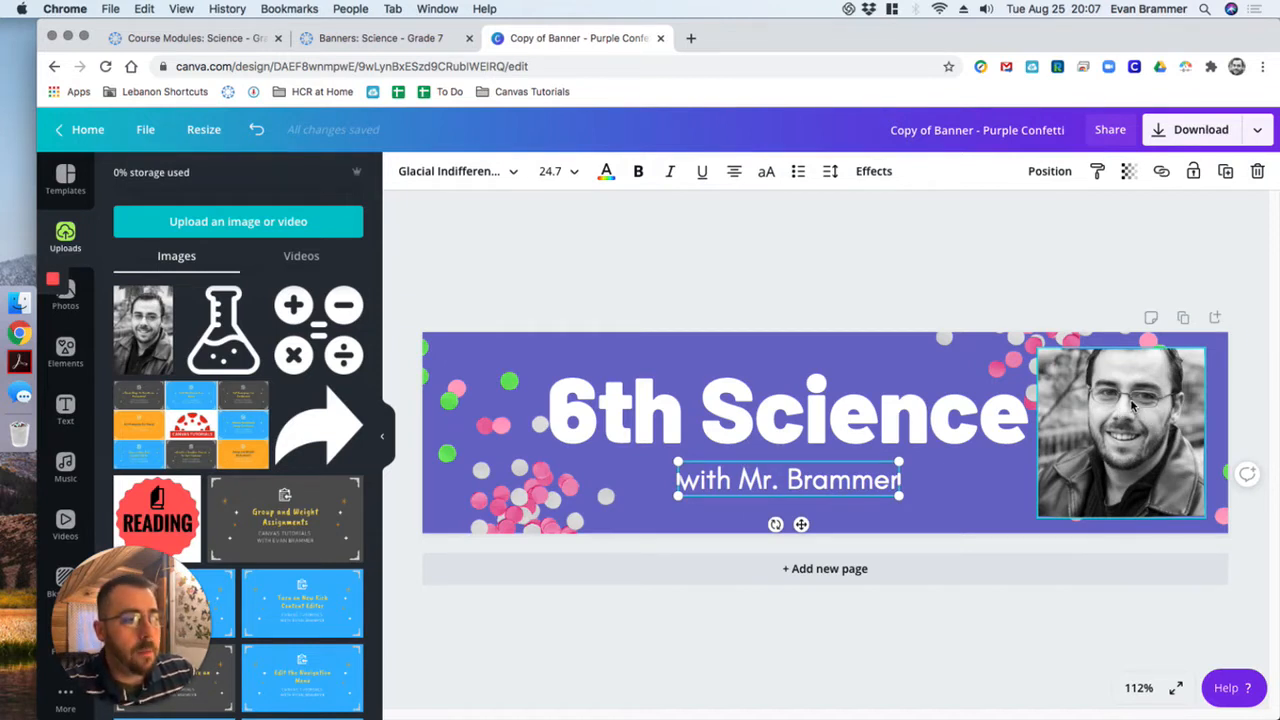
# - Try shifting the portrait down and enlarging it inside its frame, and undo the crop change
pyautogui.doubleClick(1133, 400)
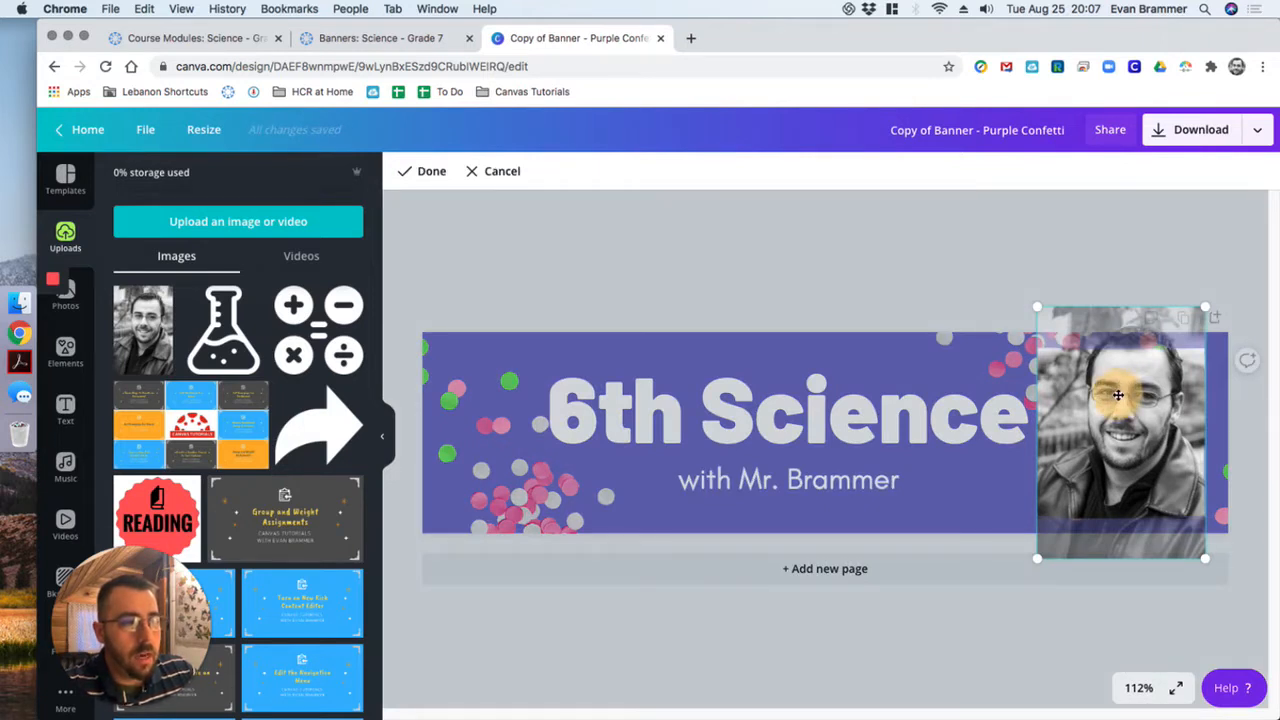
pyautogui.moveTo(1119, 391); pyautogui.dragTo(1119, 417)
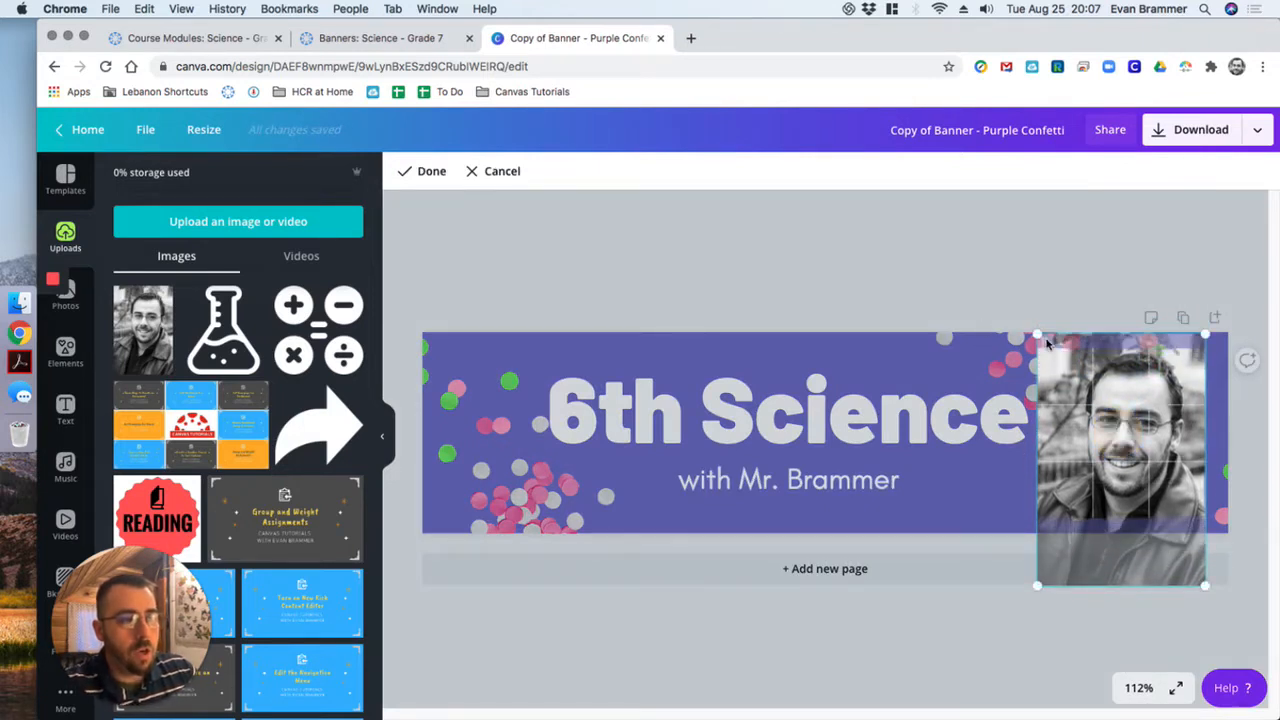
pyautogui.moveTo(1034, 332); pyautogui.dragTo(814, 257)
pyautogui.click(808, 252)
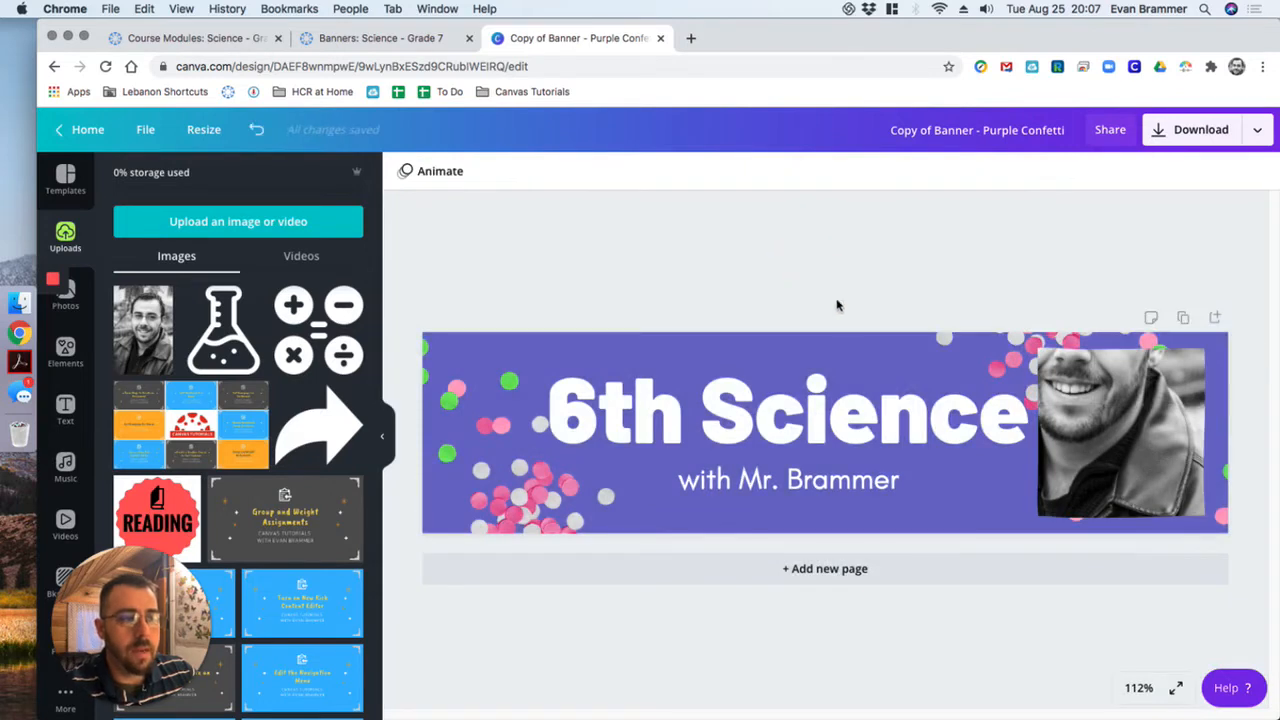
pyautogui.doubleClick(1146, 382)
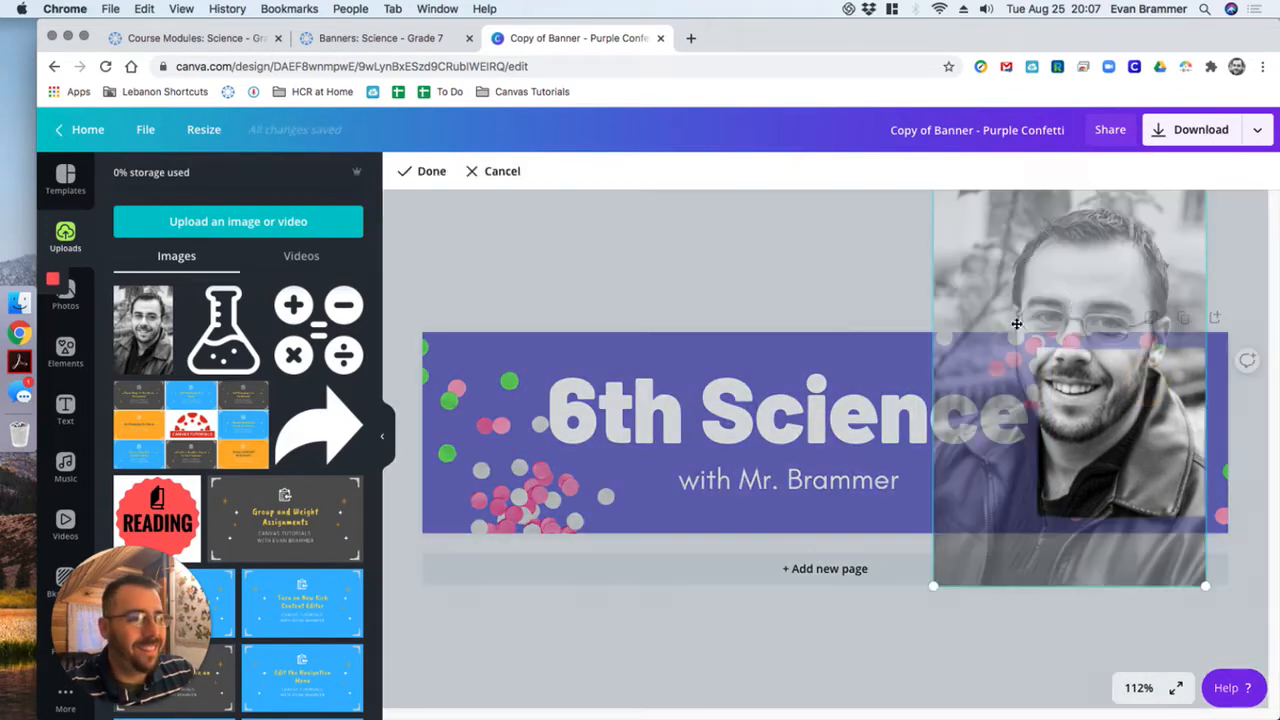
pyautogui.click(724, 267)
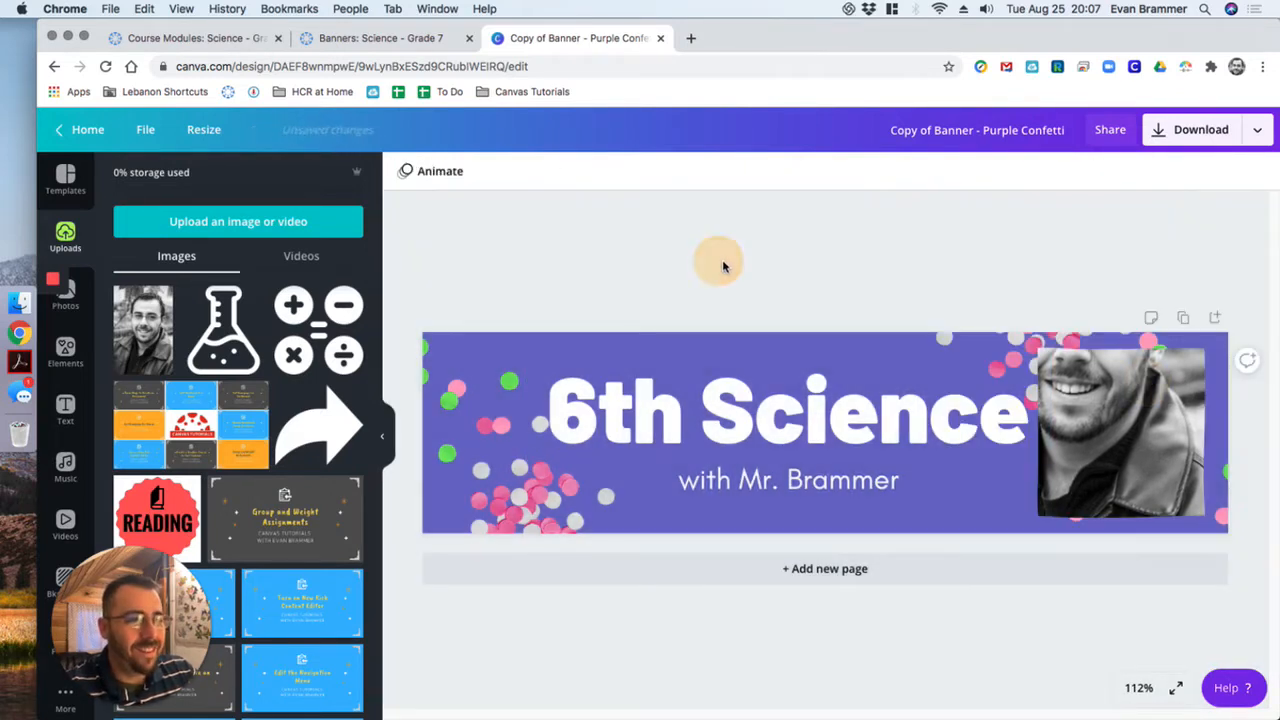
# - Shift the portrait down within its frame so the whole head is inside the crop
pyautogui.doubleClick(1153, 427)
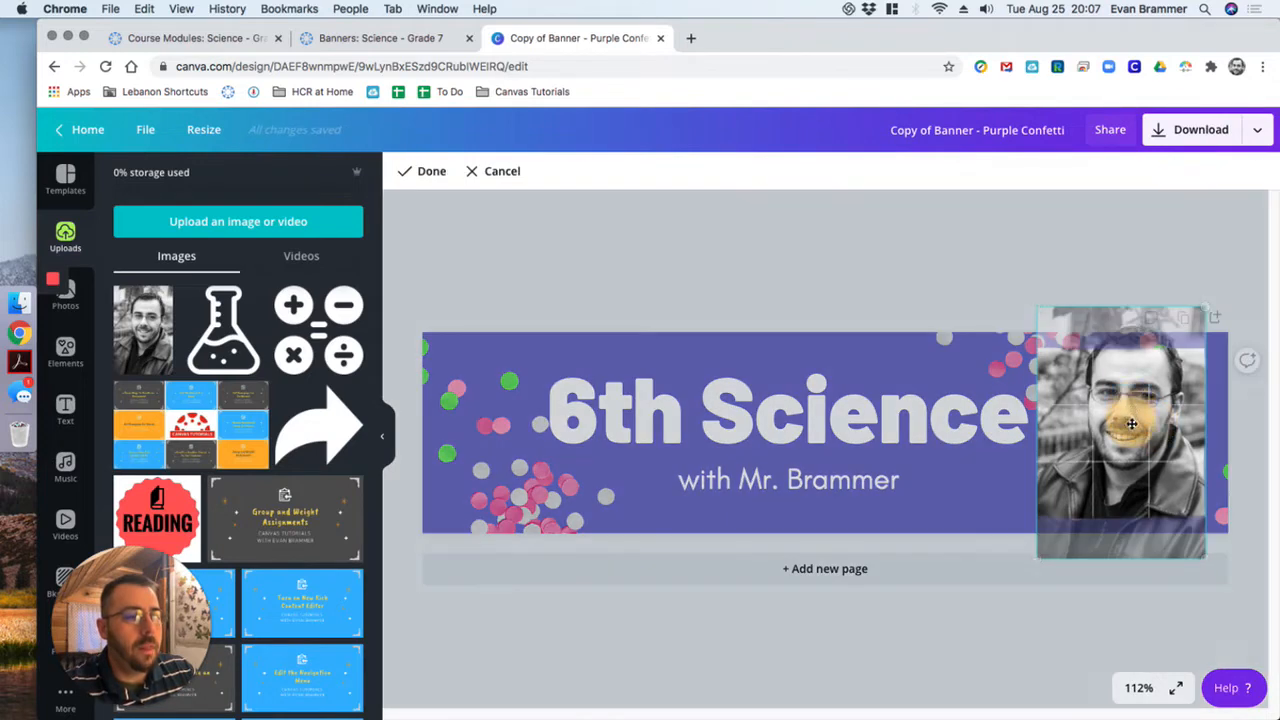
pyautogui.moveTo(1133, 400); pyautogui.dragTo(1132, 432)
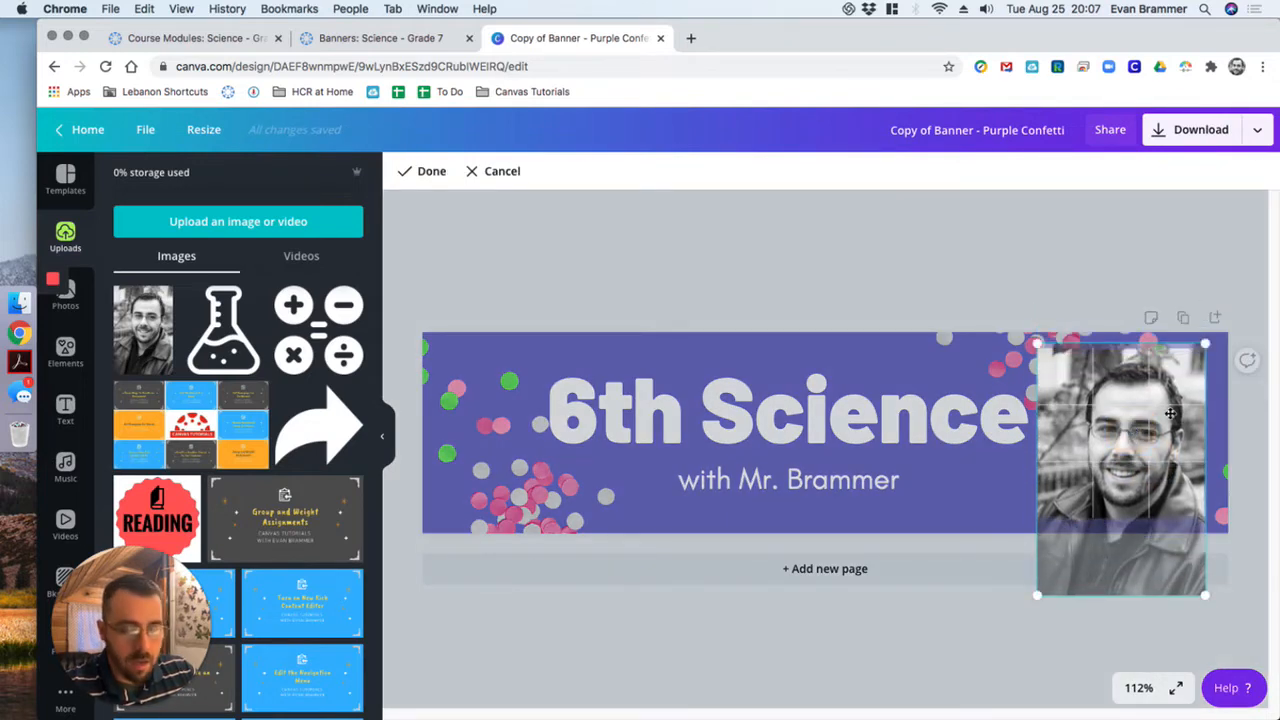
pyautogui.click(926, 224)
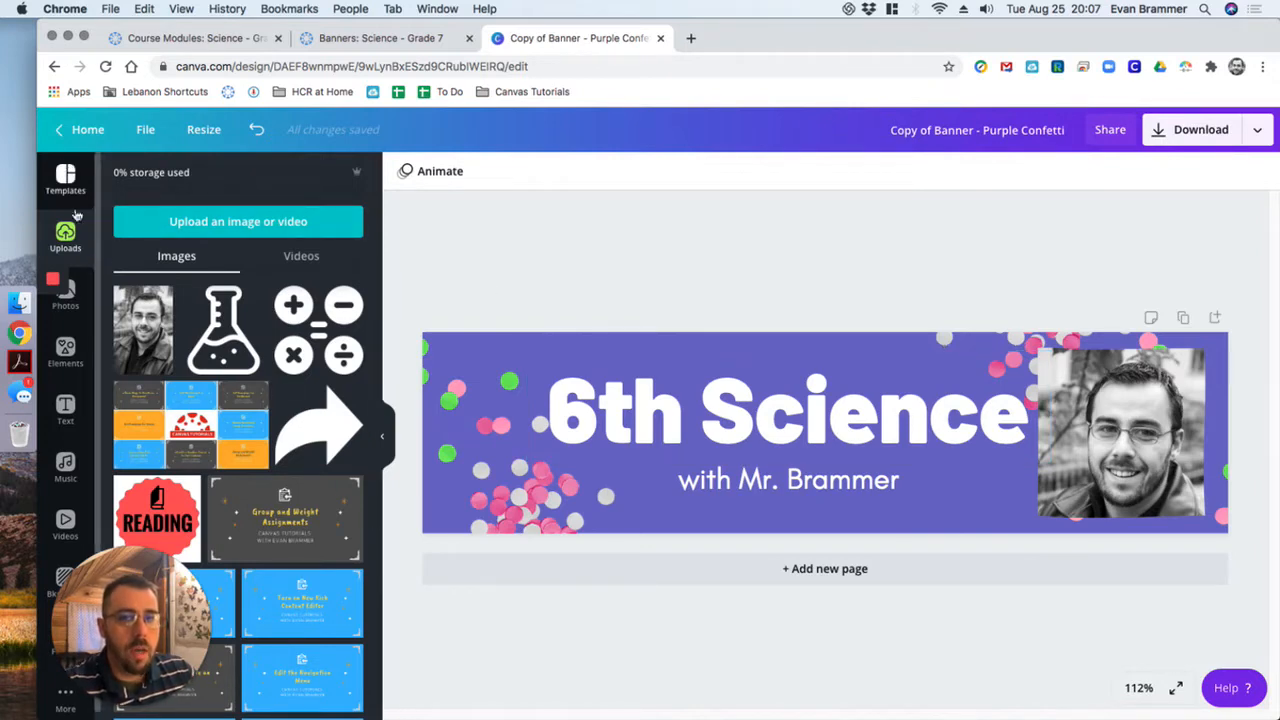
# - Add the pink VACAY template to the design as a new page
pyautogui.click(76, 177)
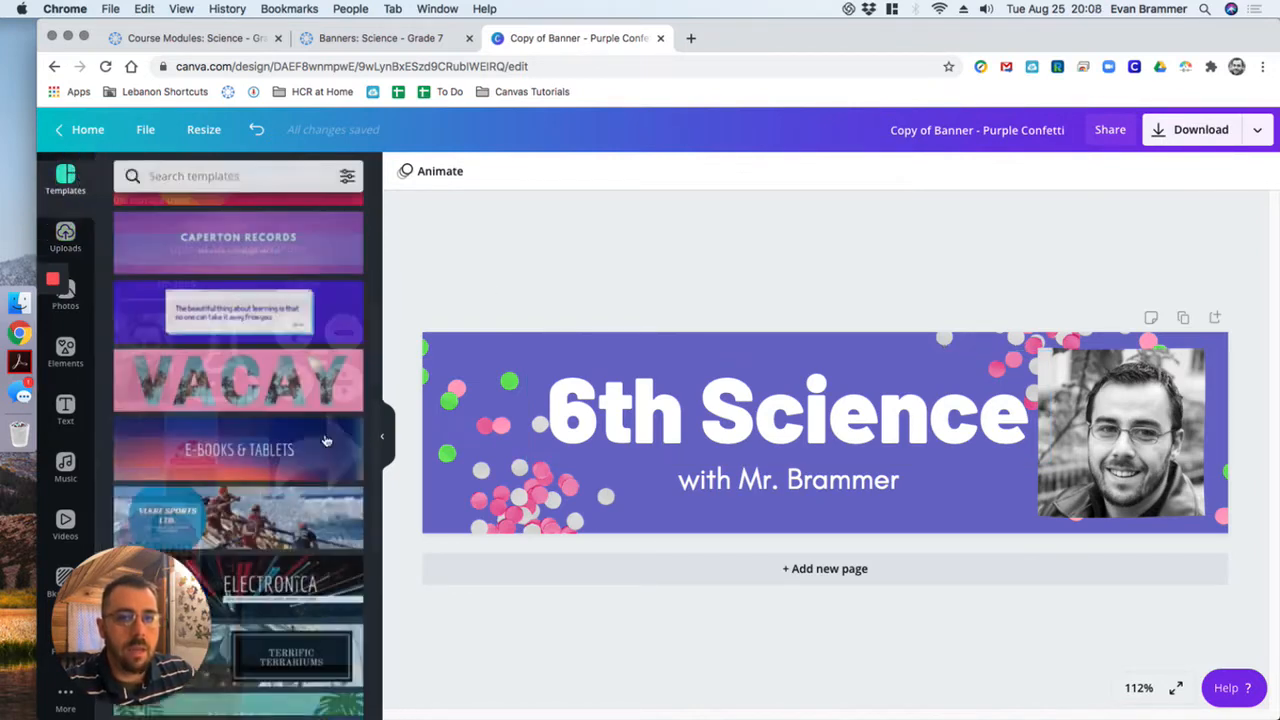
pyautogui.click(330, 395)
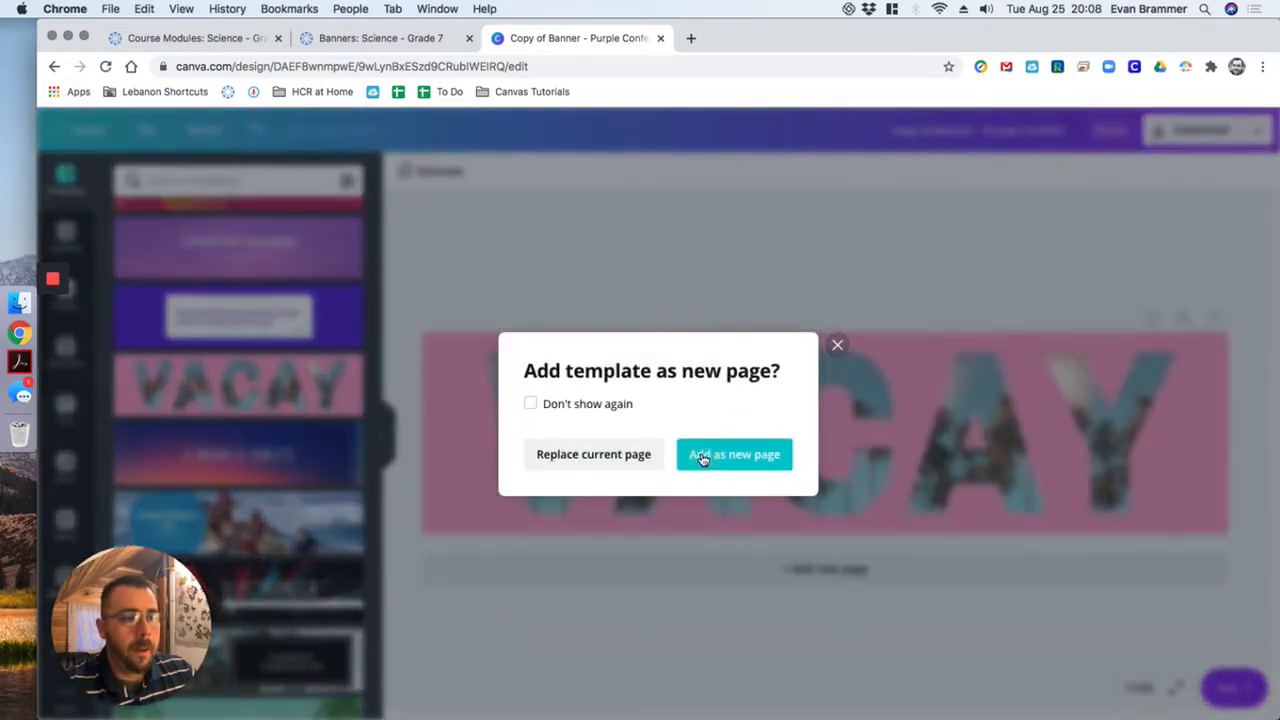
pyautogui.click(702, 455)
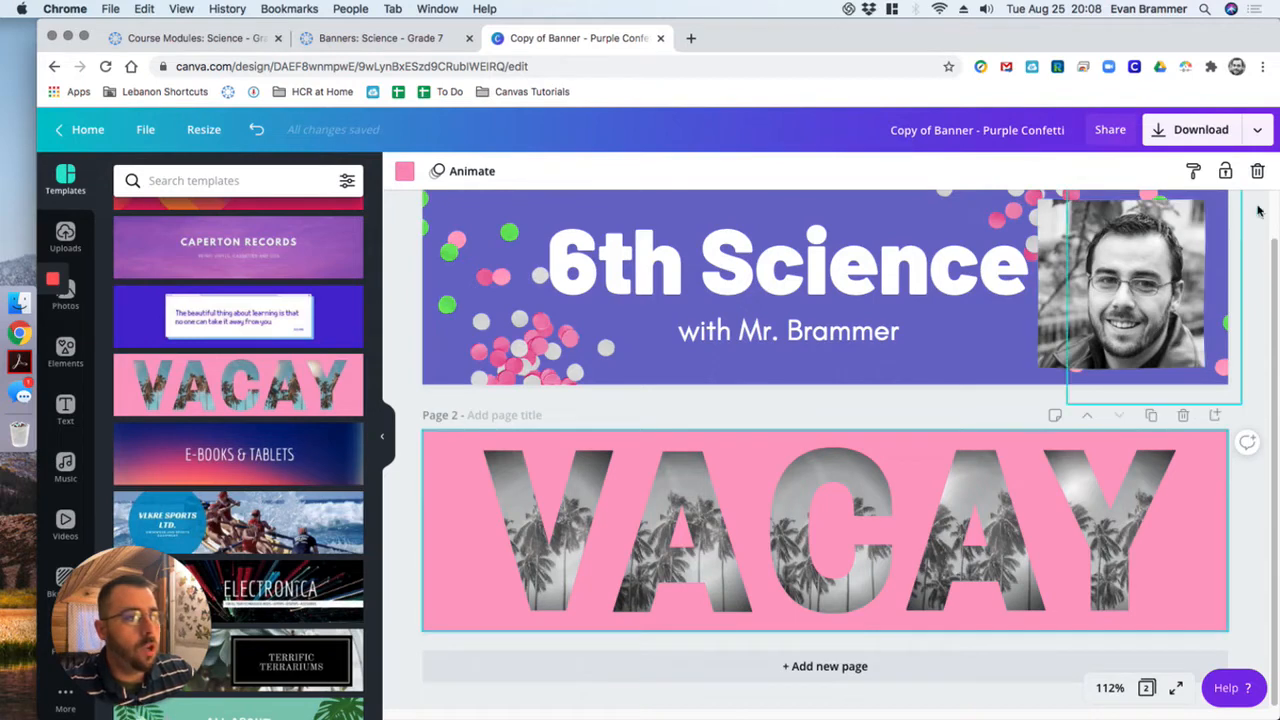
# - Set up the design download with only Page 1 selected and PNG as the file type
pyautogui.click(1226, 139)
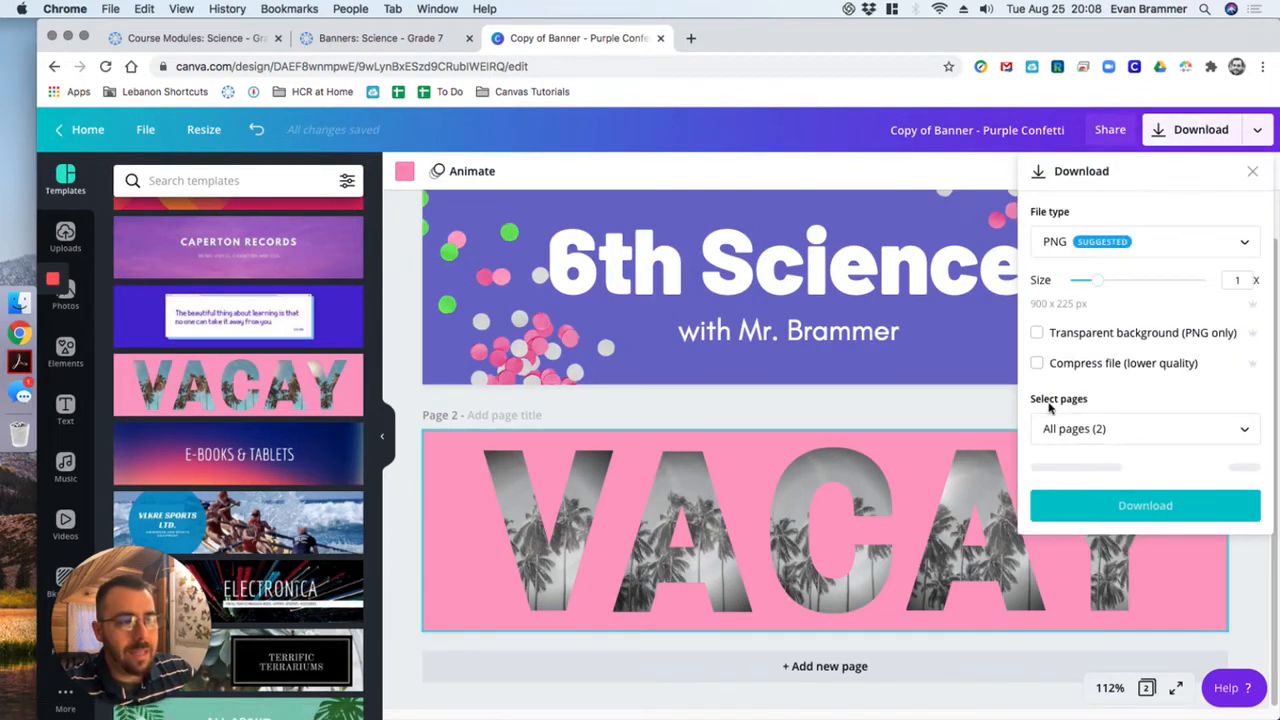
pyautogui.click(1237, 433)
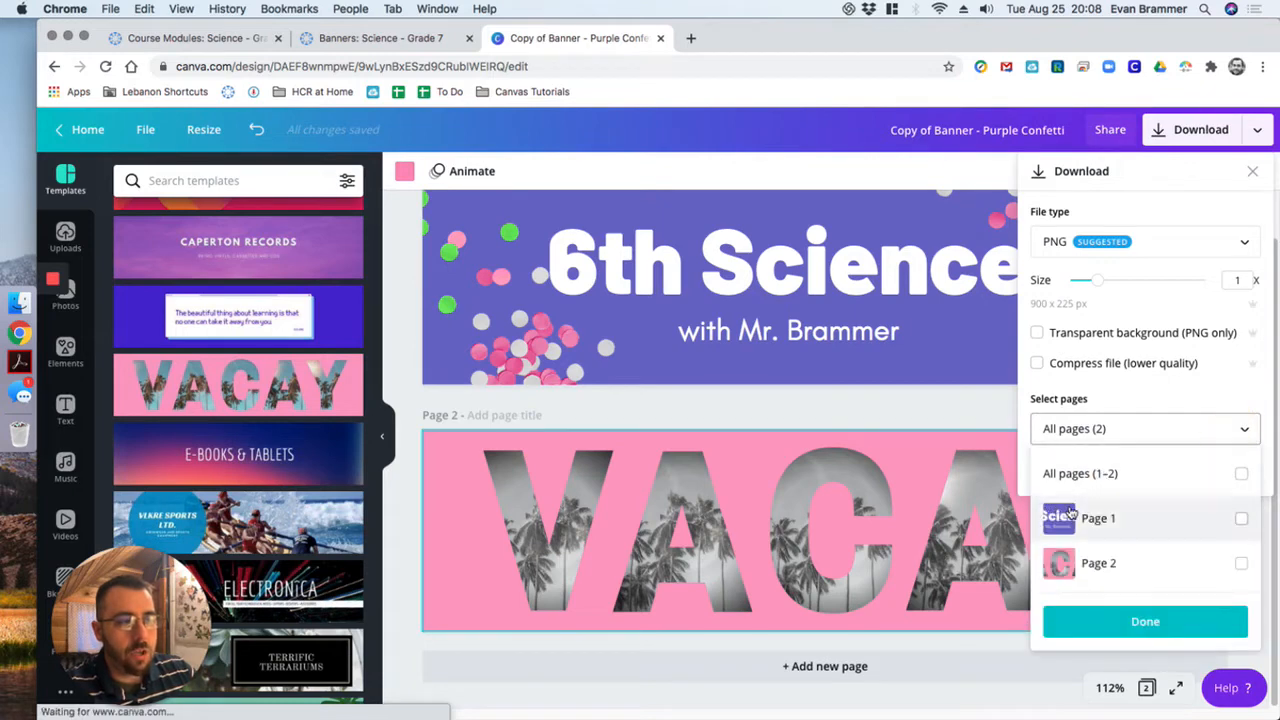
pyautogui.click(1242, 520)
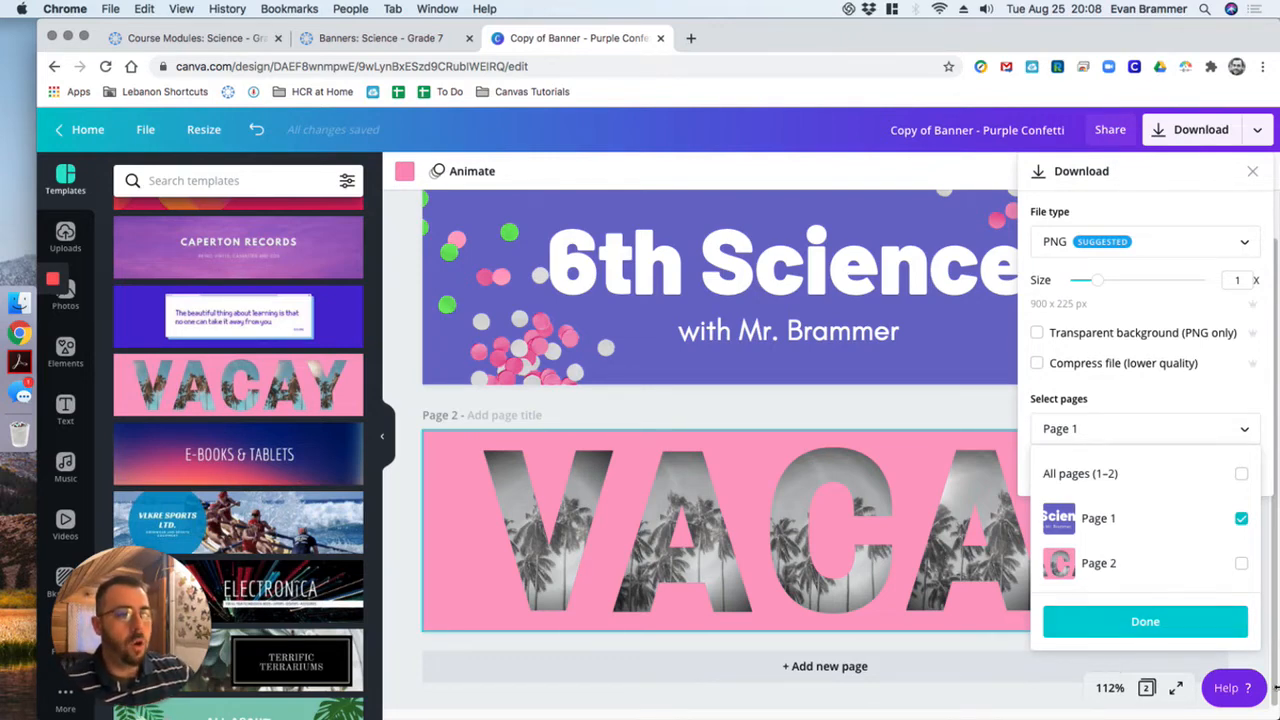
pyautogui.click(1190, 196)
pyautogui.click(1238, 251)
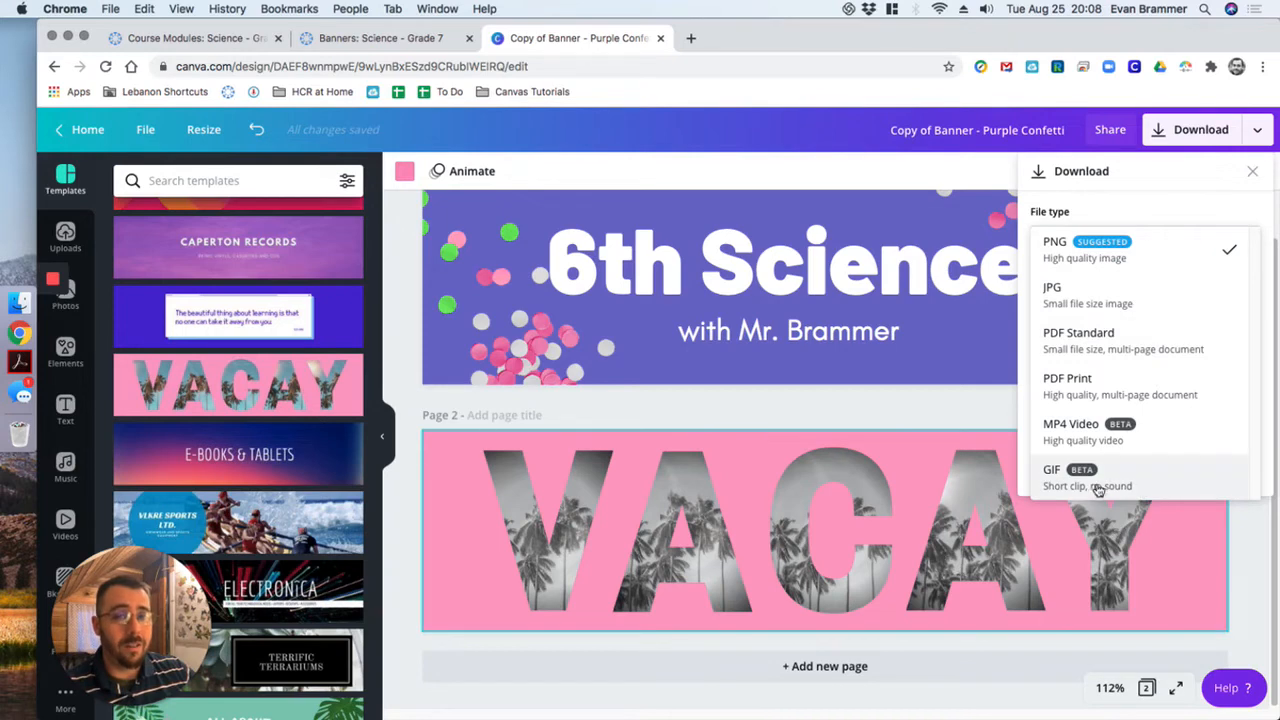
pyautogui.click(1138, 243)
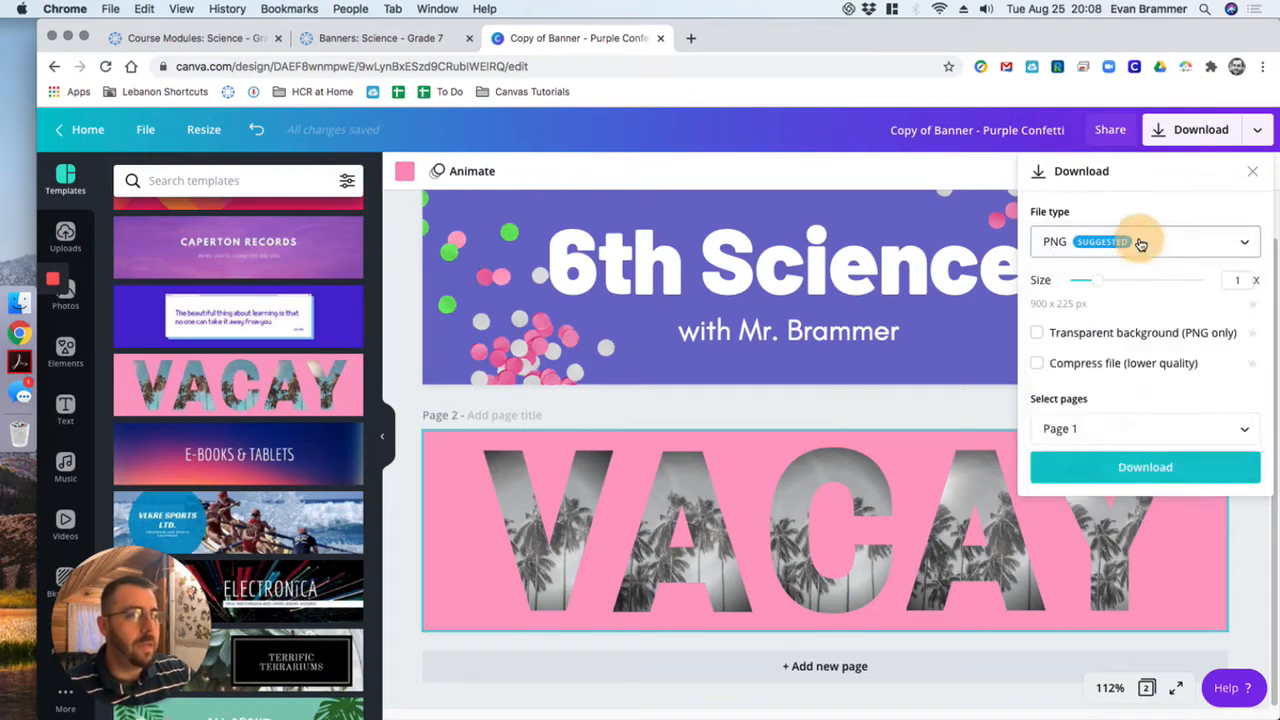
# - Download the banner and save the PNG in the Downloads folder under a new name beginning with "Banner - B"
pyautogui.click(1130, 466)
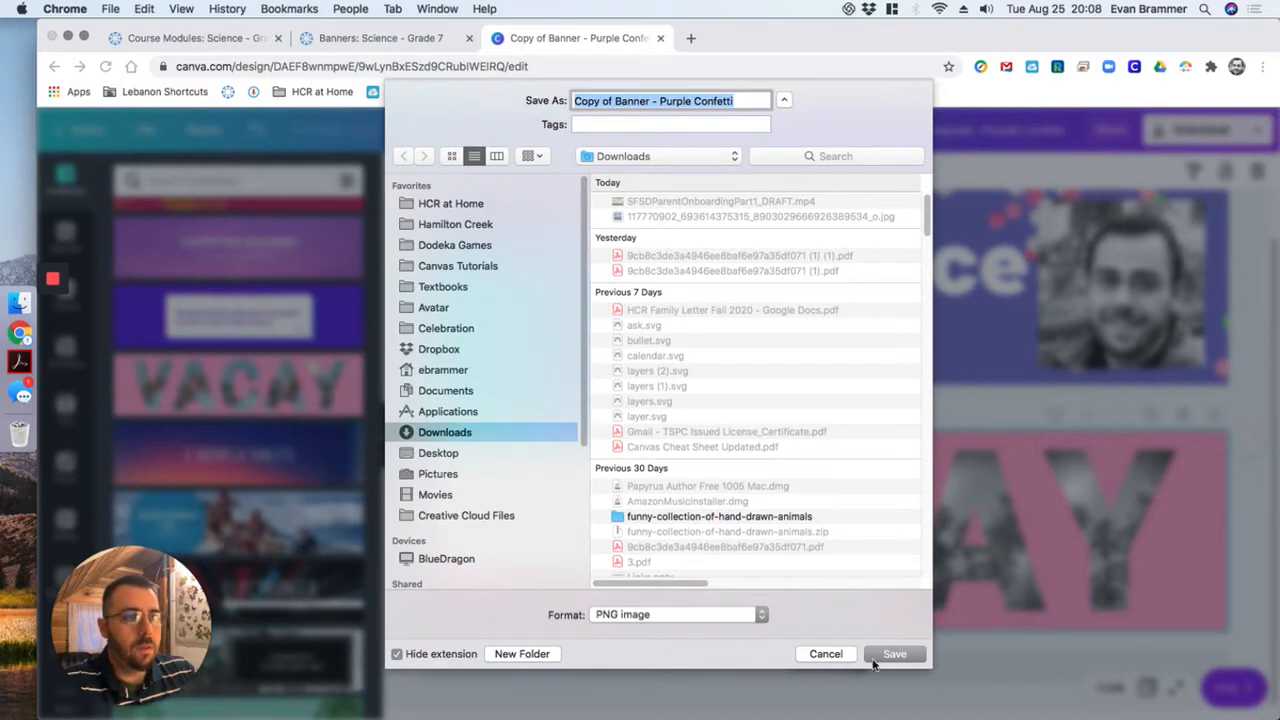
pyautogui.write('Banner - Brammer')
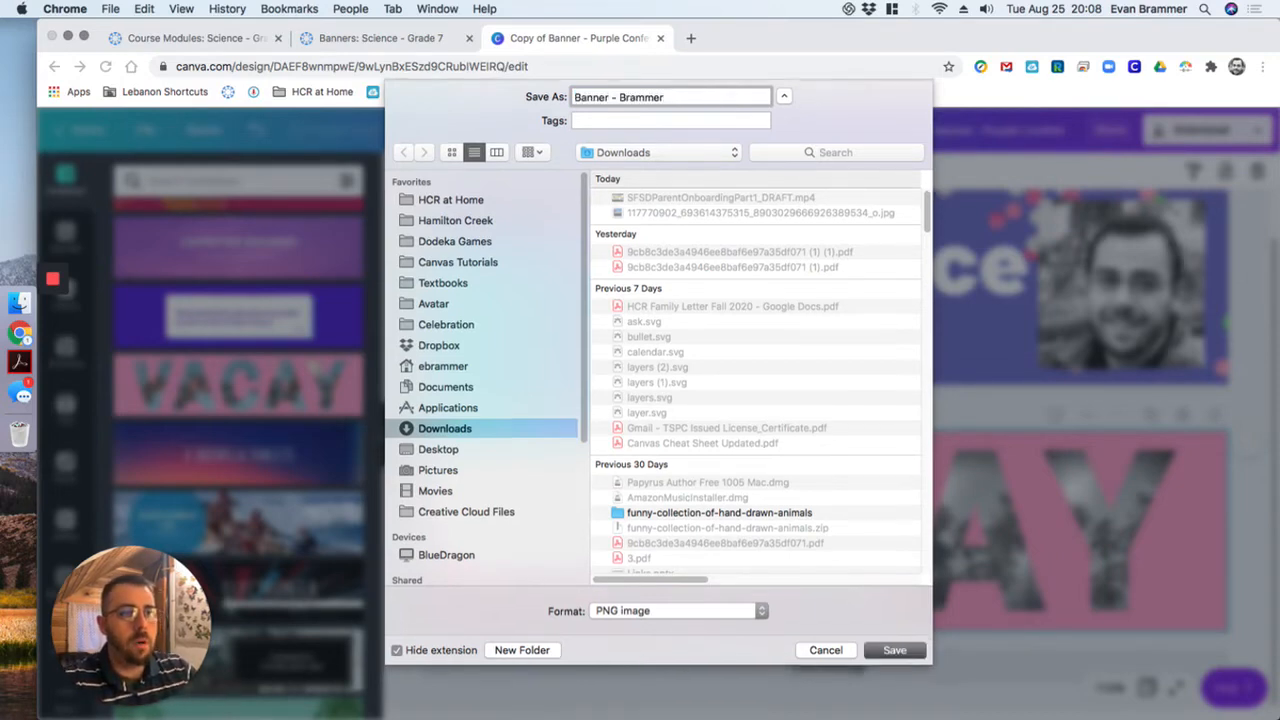
pyautogui.press('Return')
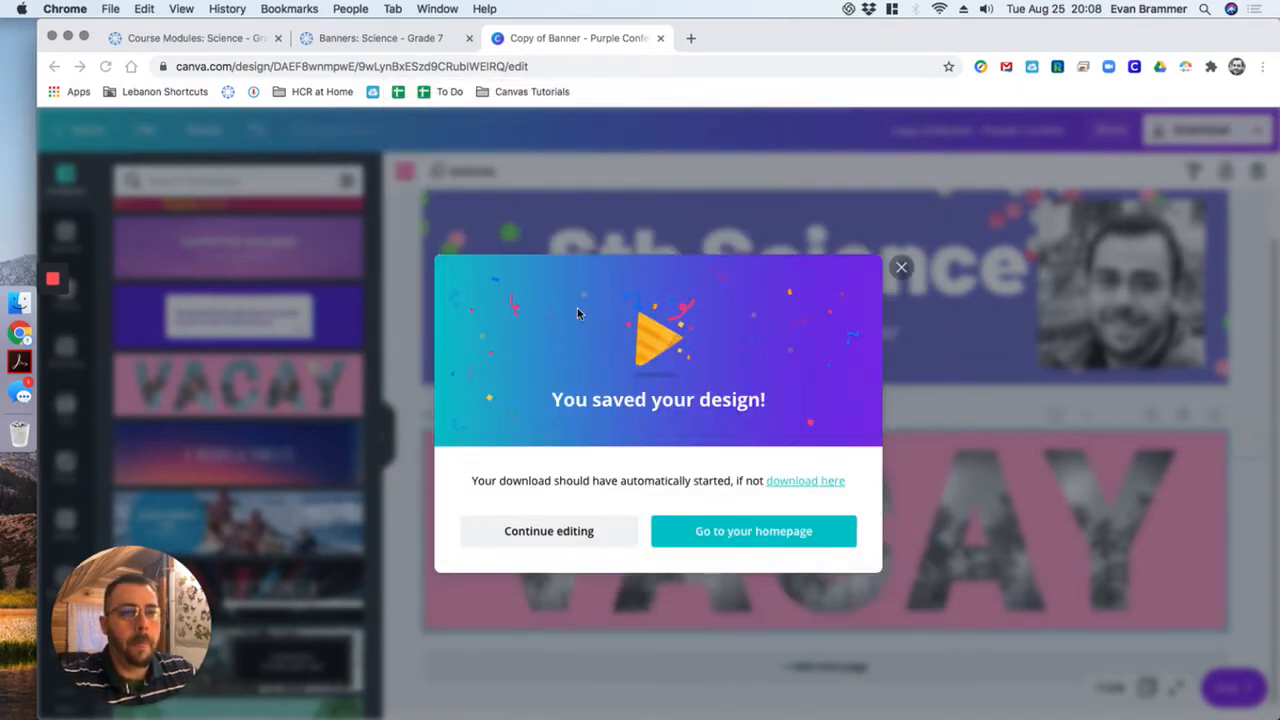
# - Switch to the Canvas course and open the Banners folder inside Templates in the Science 7 course files
pyautogui.click(175, 38)
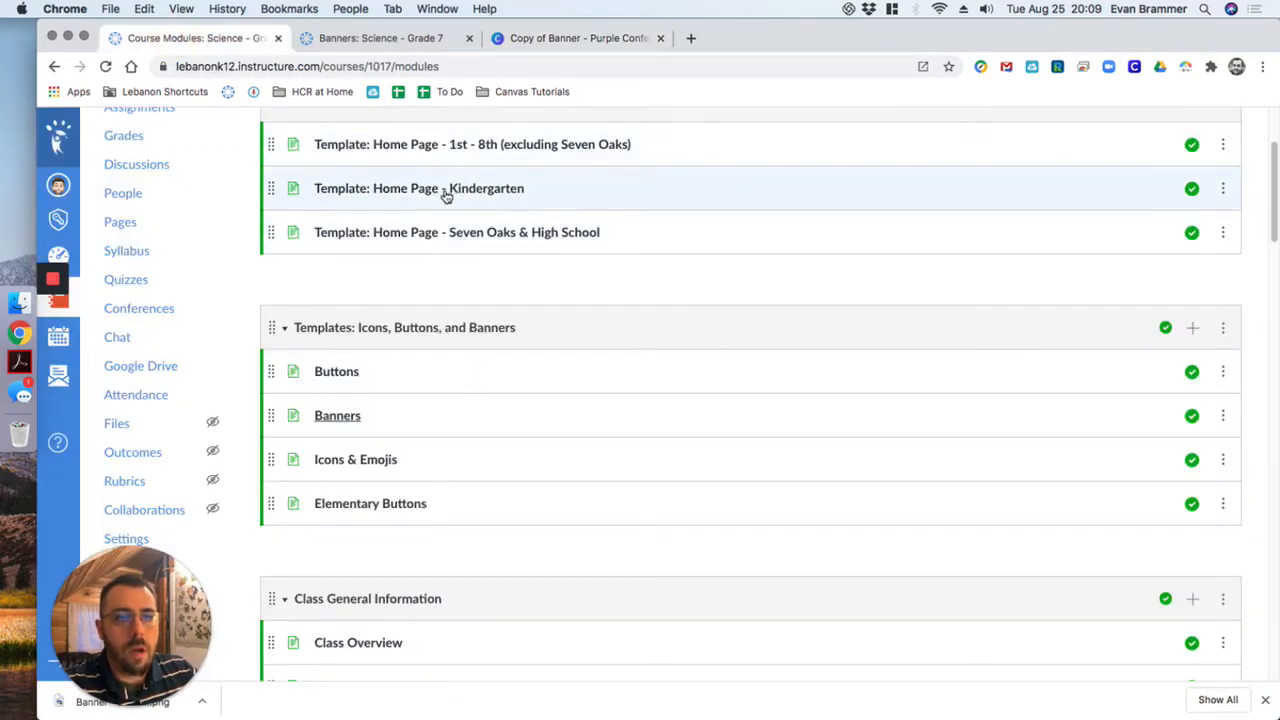
pyautogui.scroll(1, 474, 211)
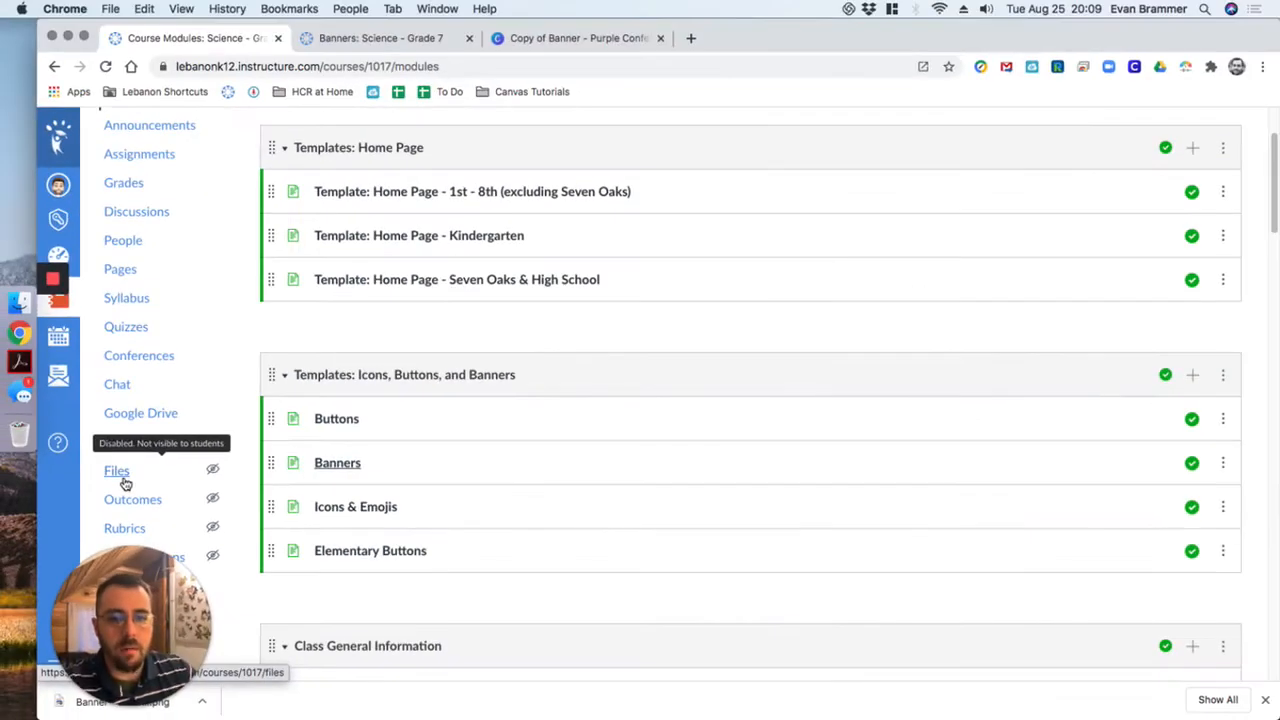
pyautogui.click(190, 490)
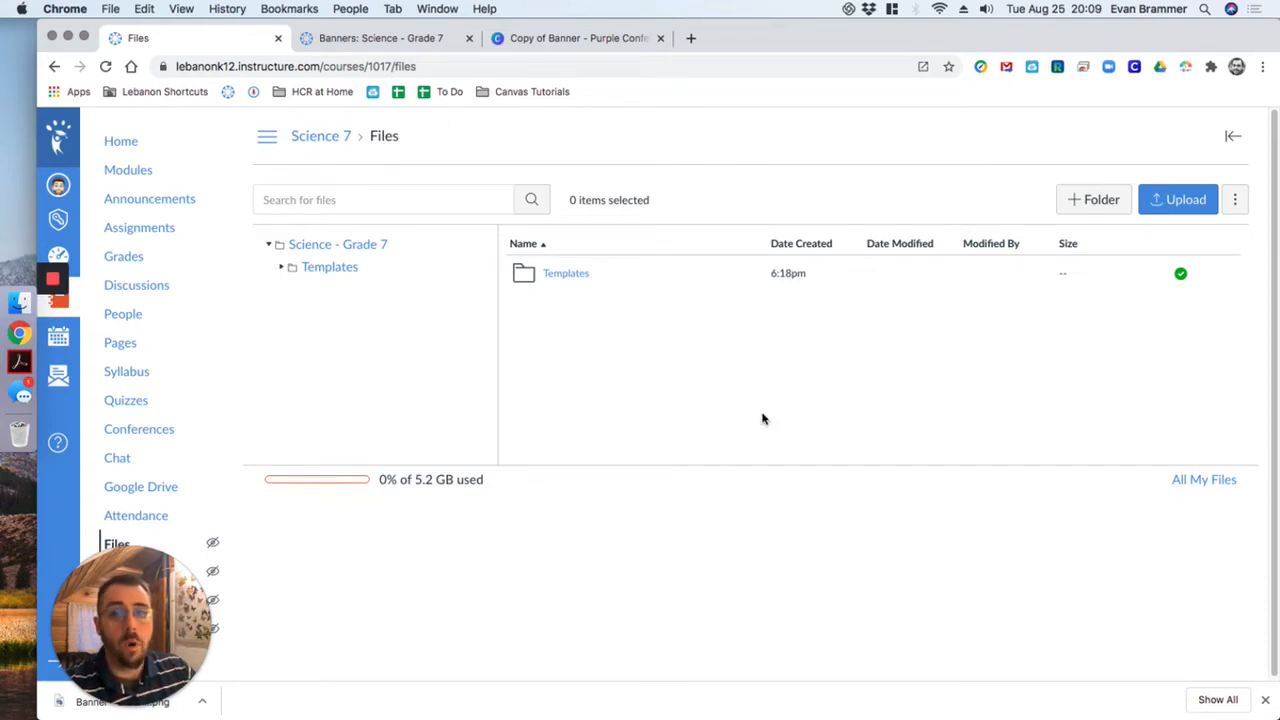
pyautogui.click(564, 276)
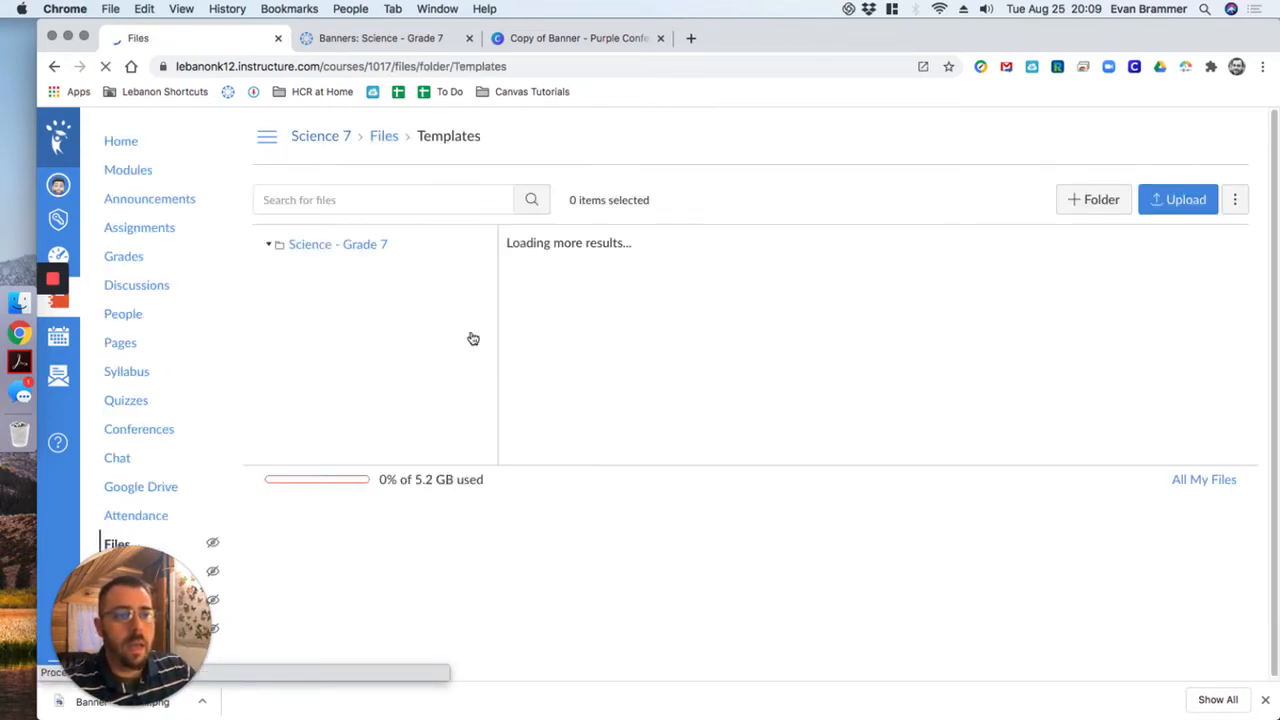
pyautogui.click(566, 276)
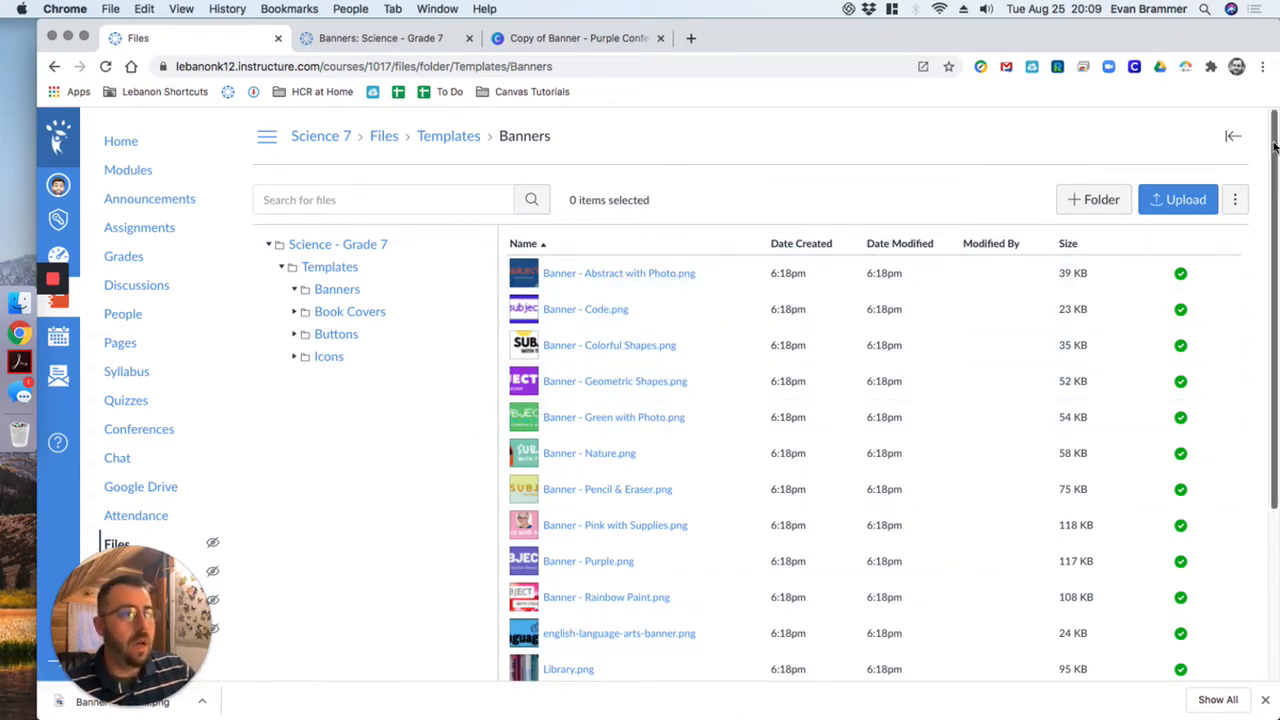
pyautogui.moveTo(1274, 146); pyautogui.dragTo(1274, 239)
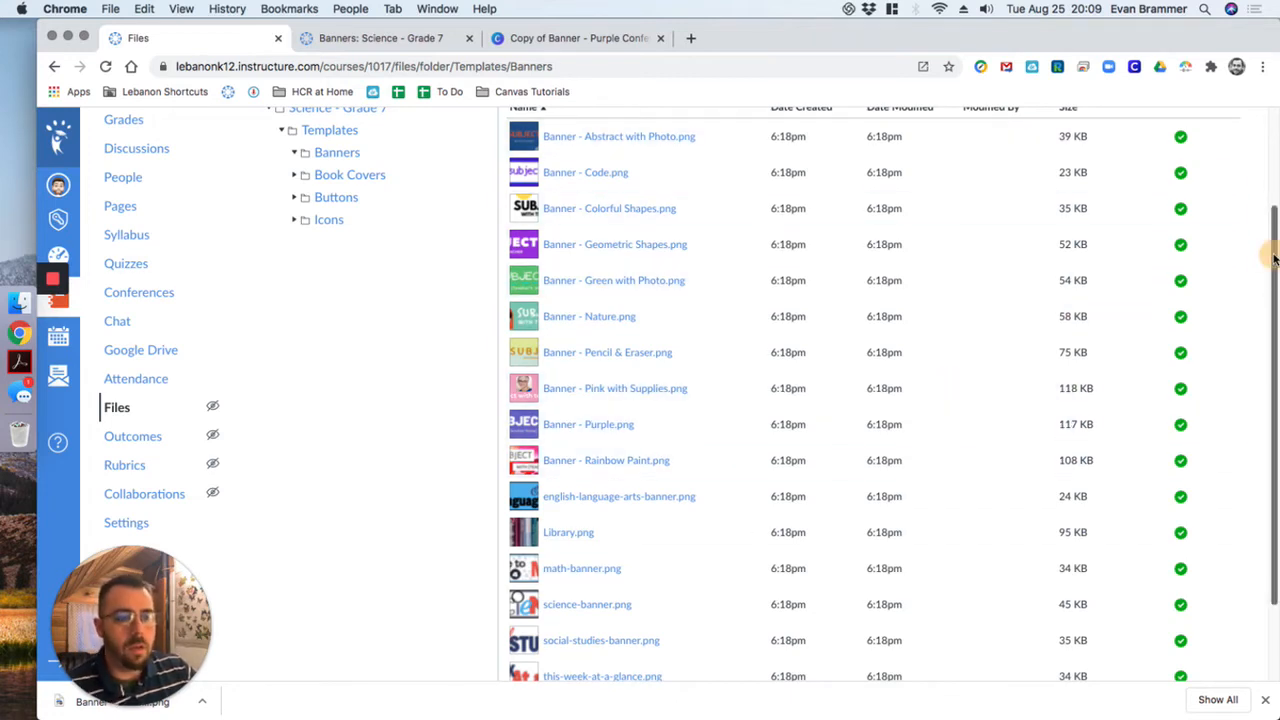
pyautogui.moveTo(1274, 255); pyautogui.dragTo(1275, 172)
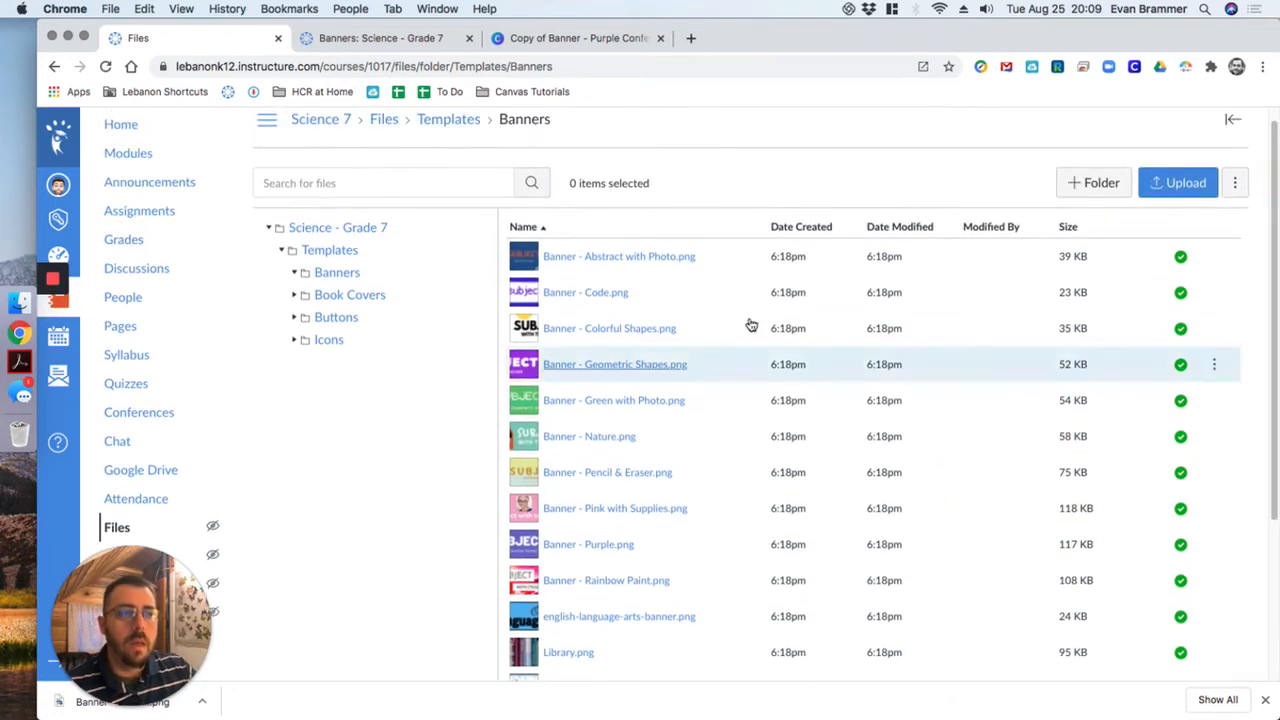
# - Upload the downloaded banner PNG from the Downloads folder in Finder into the course's Banners folder
pyautogui.click(1193, 188)
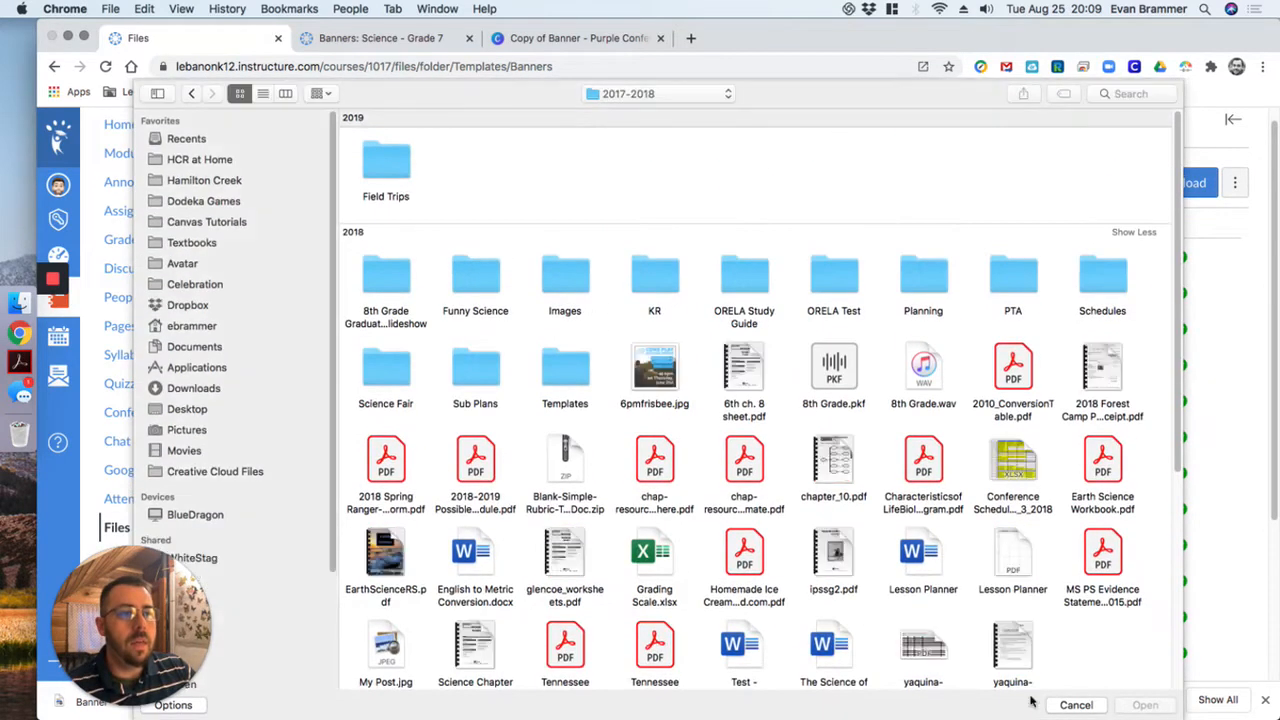
pyautogui.click(1066, 705)
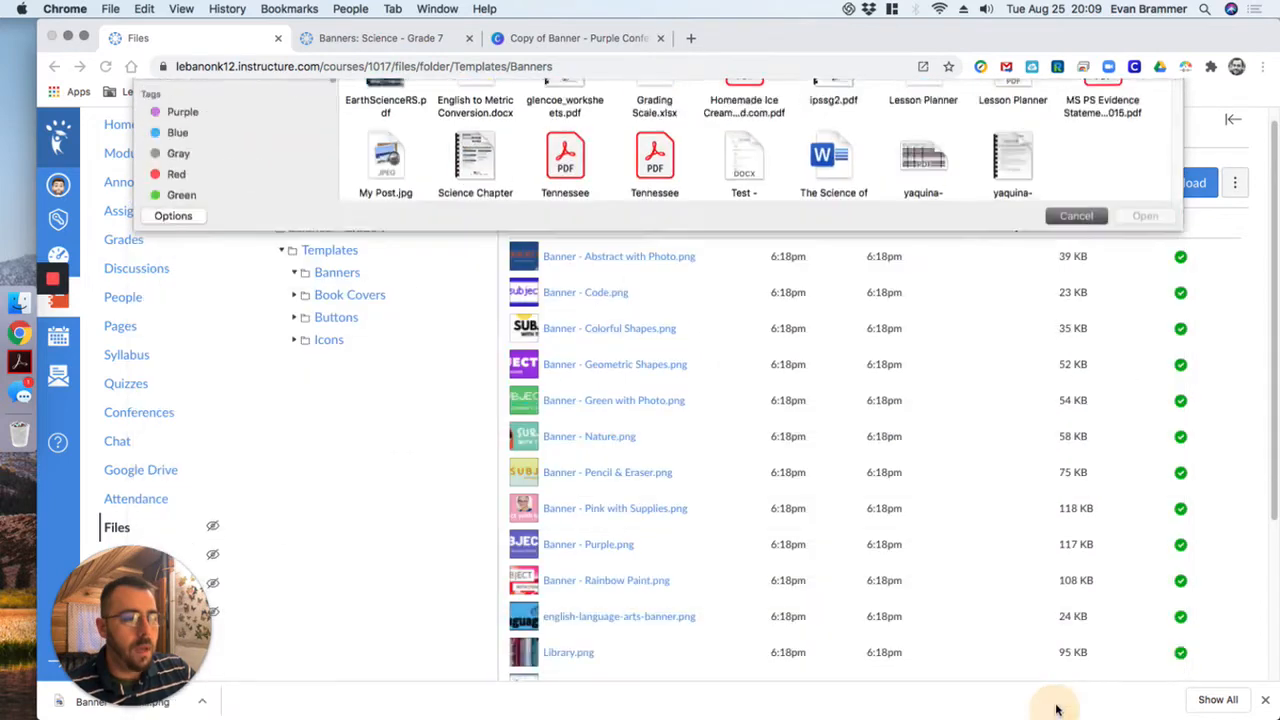
pyautogui.click(16, 305)
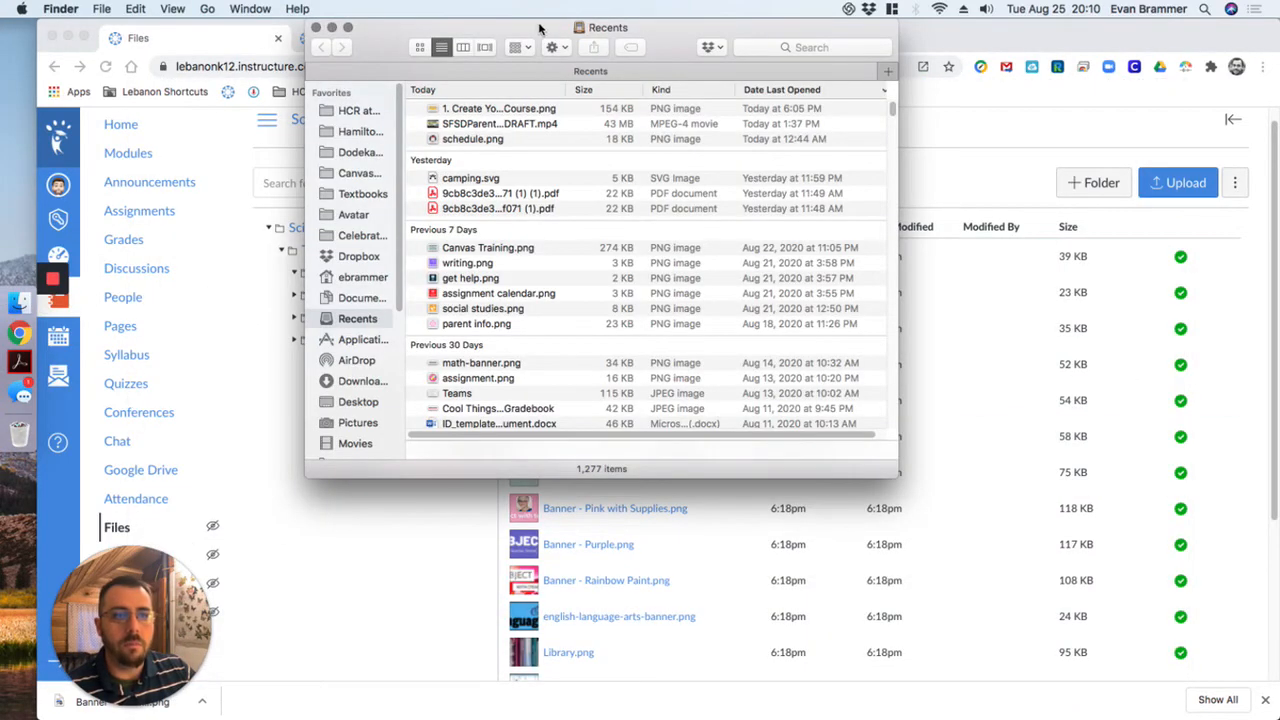
pyautogui.moveTo(538, 28); pyautogui.dragTo(417, 193)
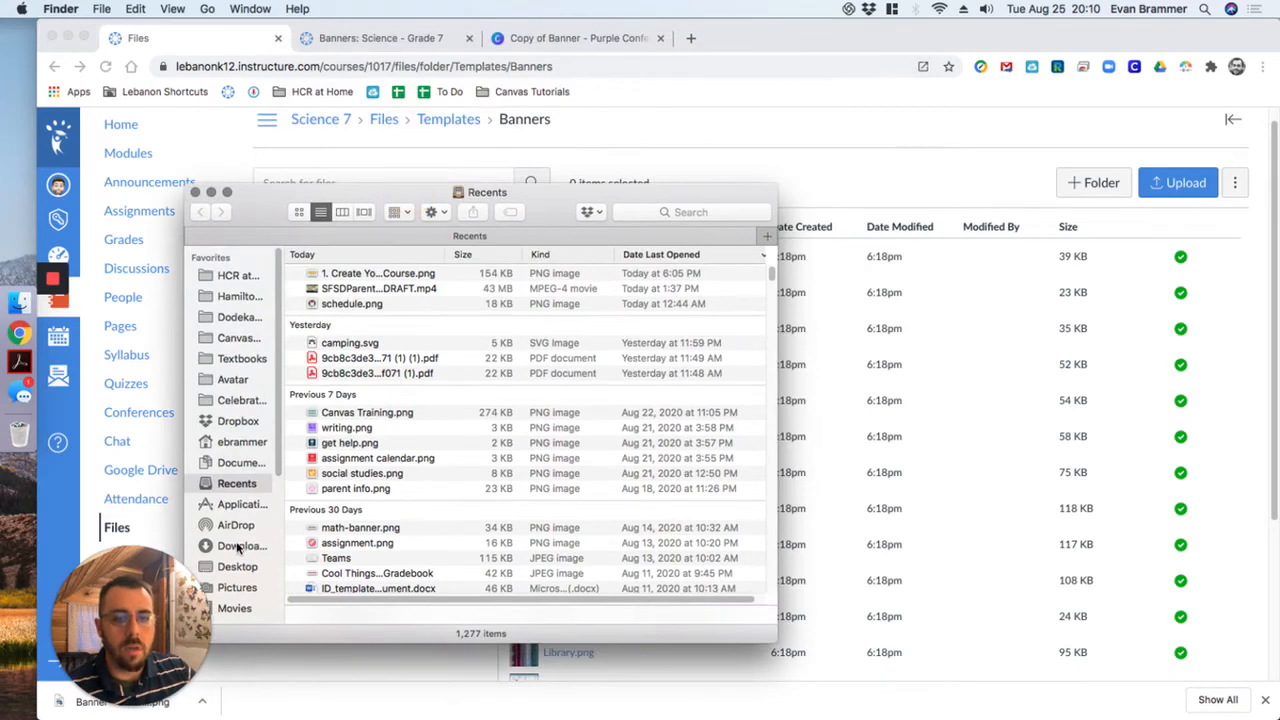
pyautogui.click(240, 546)
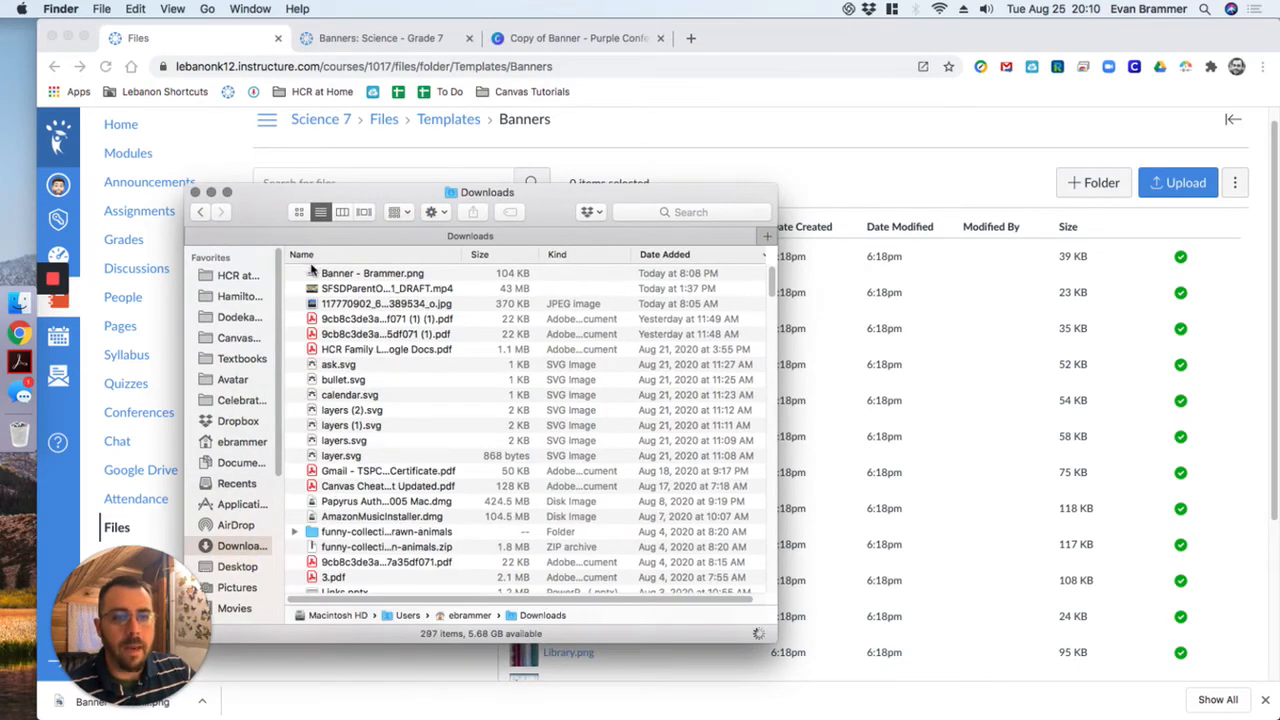
pyautogui.moveTo(352, 273); pyautogui.dragTo(946, 278)
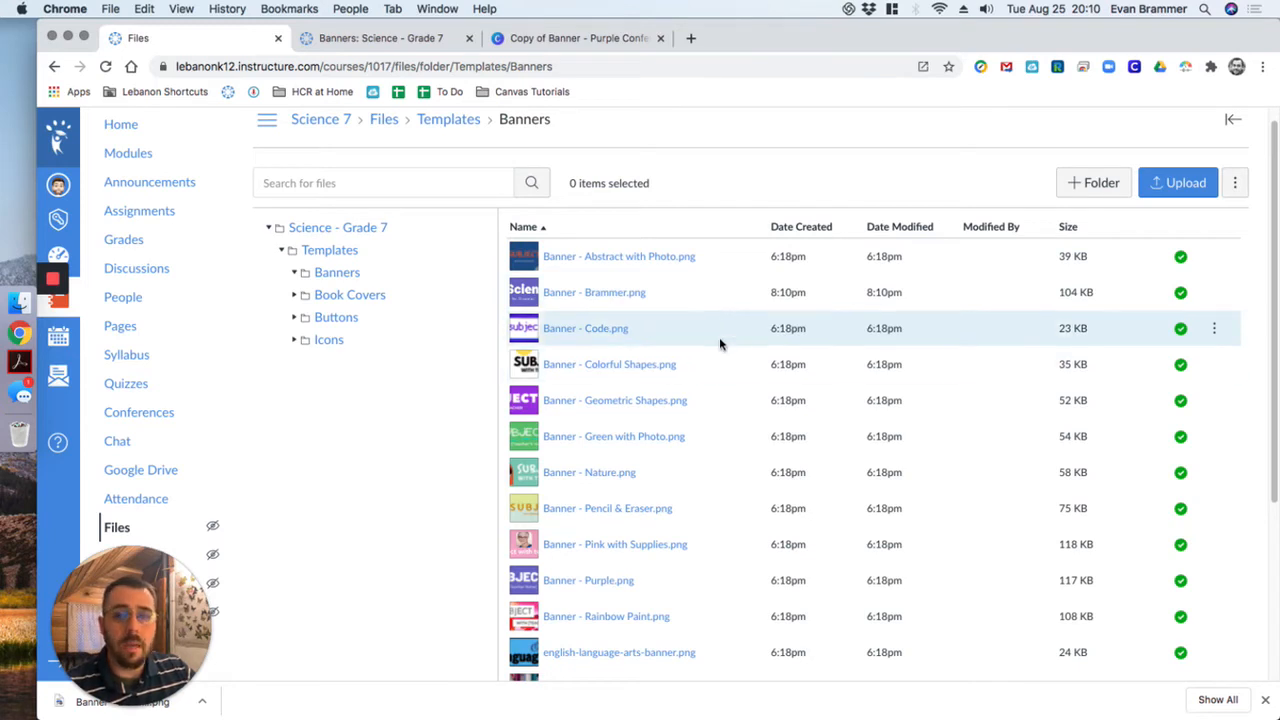
# - Open tinypng.com in a new browser tab
pyautogui.click(690, 38)
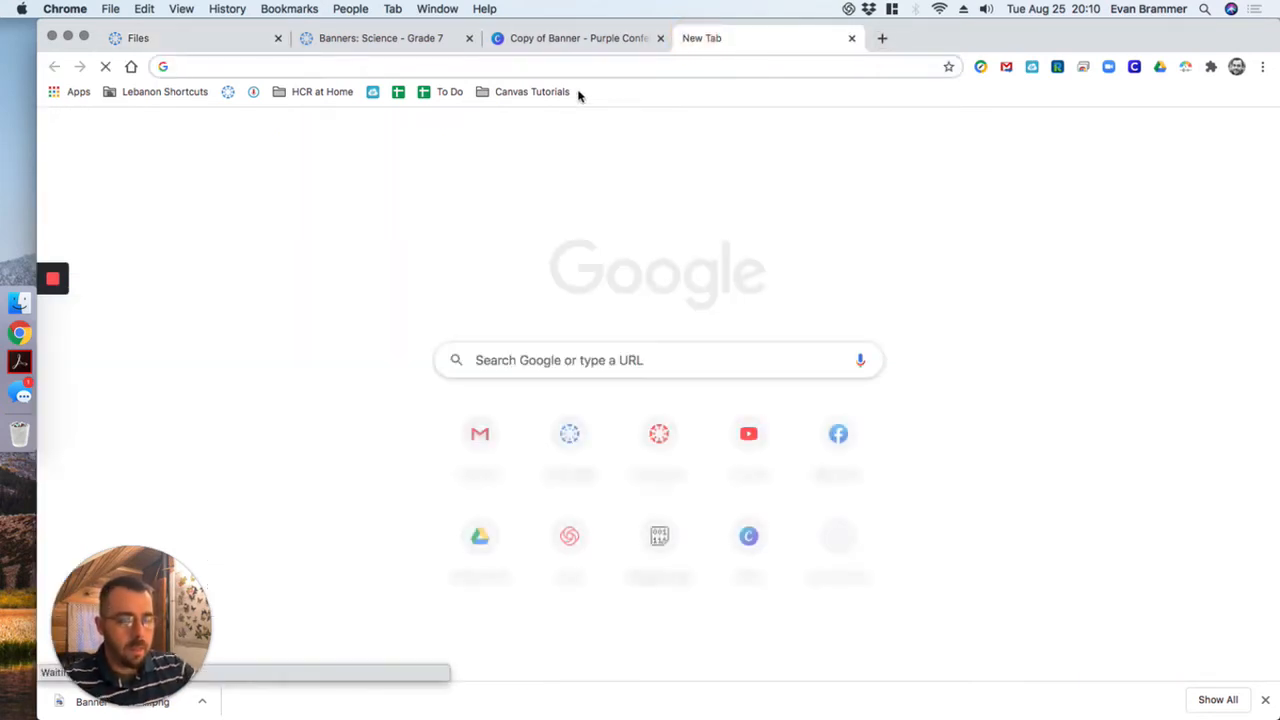
pyautogui.write('tiny')
pyautogui.press('Return')
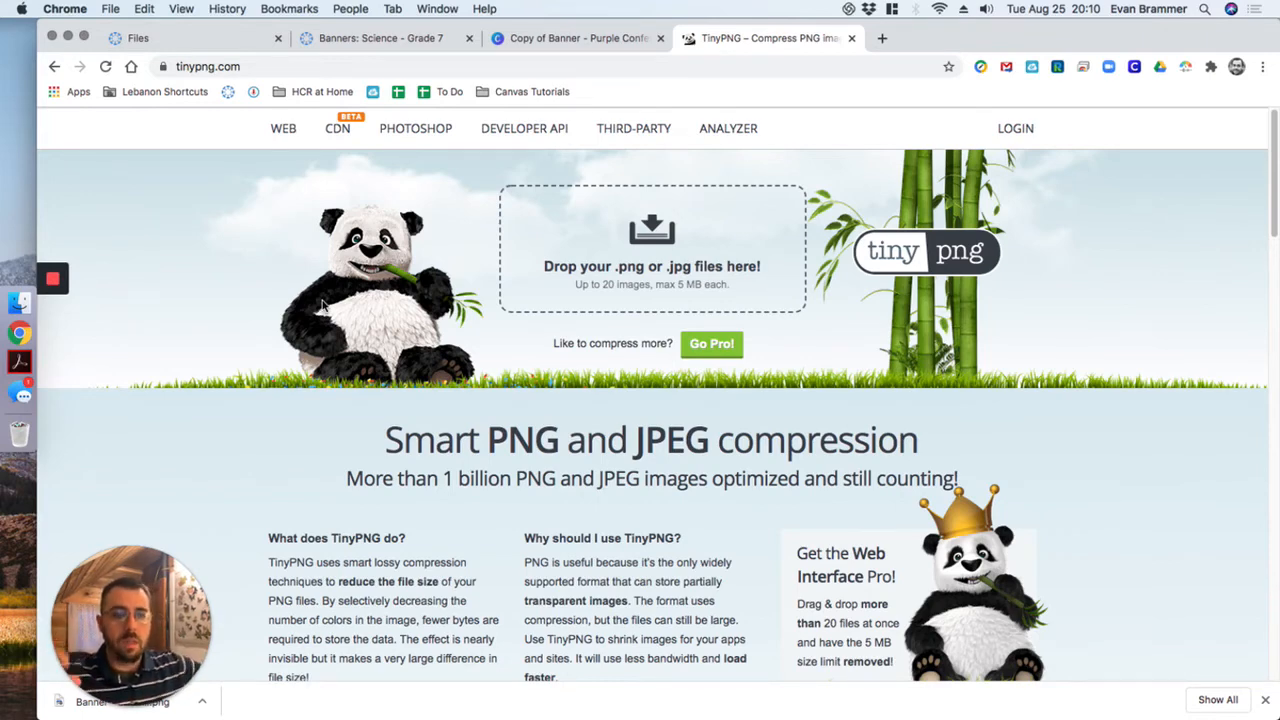
# - Compress the banner PNG from Downloads with TinyPNG and save the compressed copy in Downloads under the suggested name
pyautogui.click(19, 302)
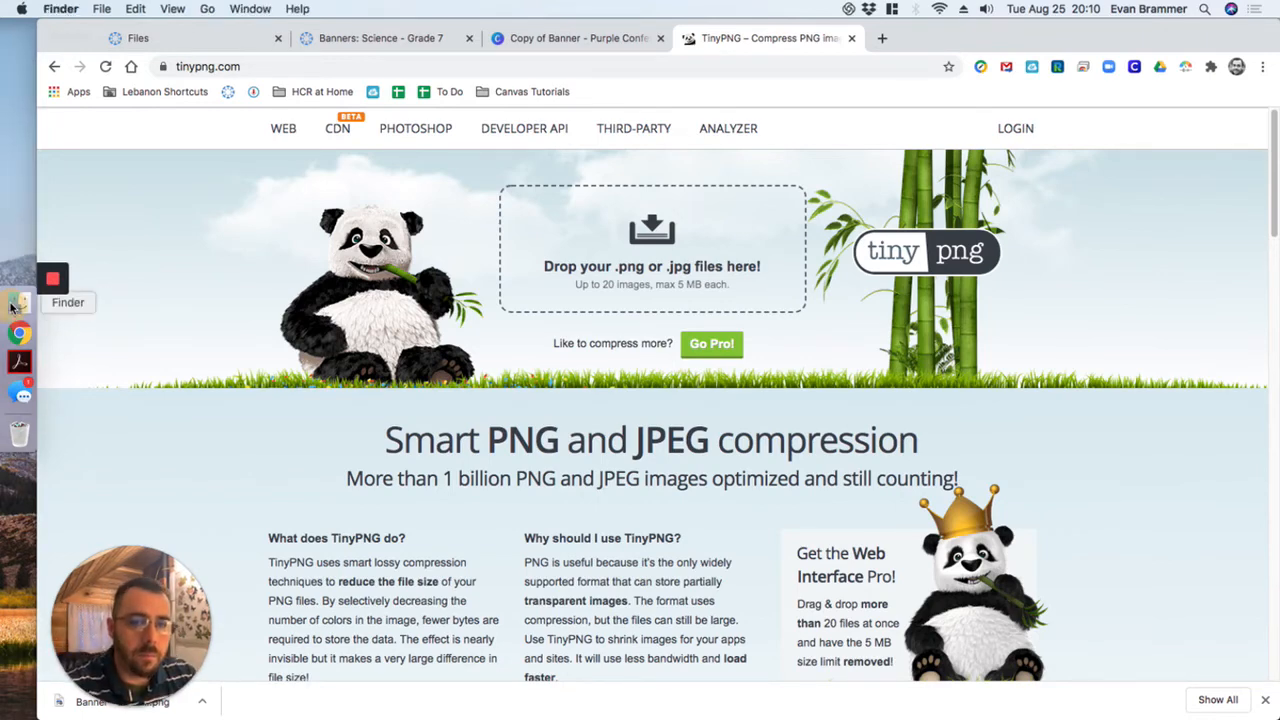
pyautogui.moveTo(356, 278); pyautogui.dragTo(797, 211)
pyautogui.moveTo(530, 194); pyautogui.dragTo(764, 500)
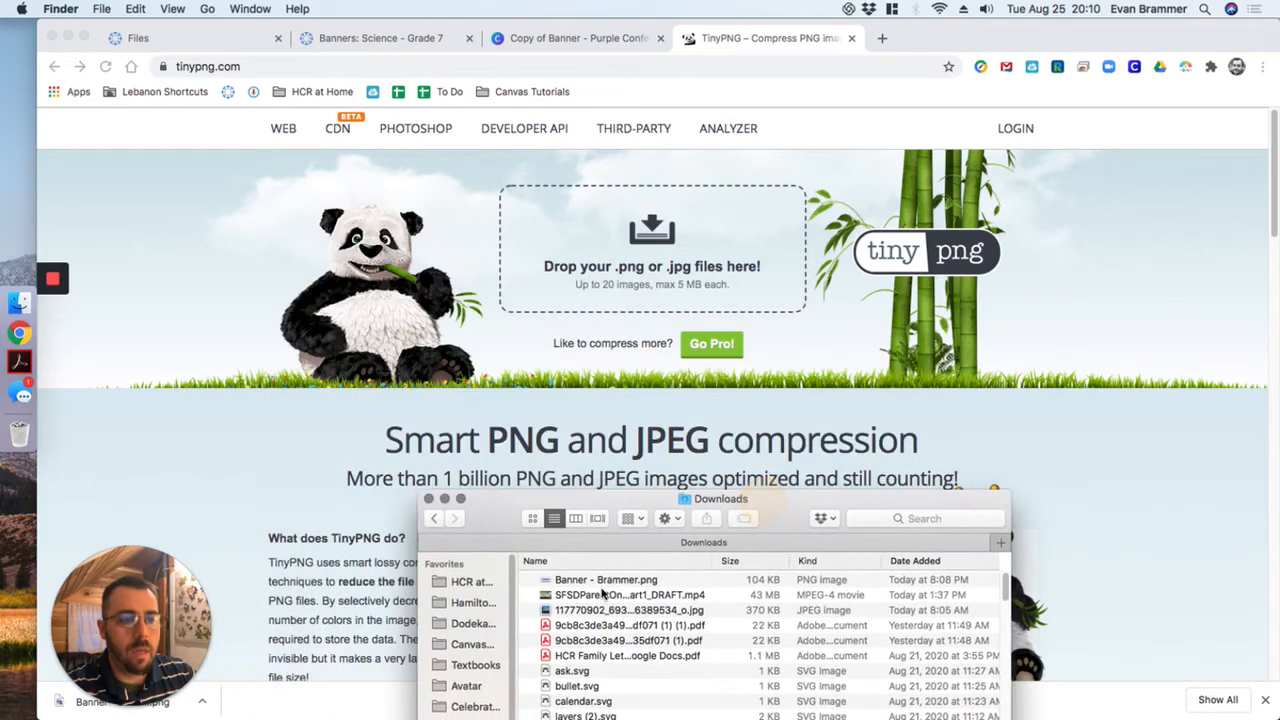
pyautogui.moveTo(598, 584); pyautogui.dragTo(600, 238)
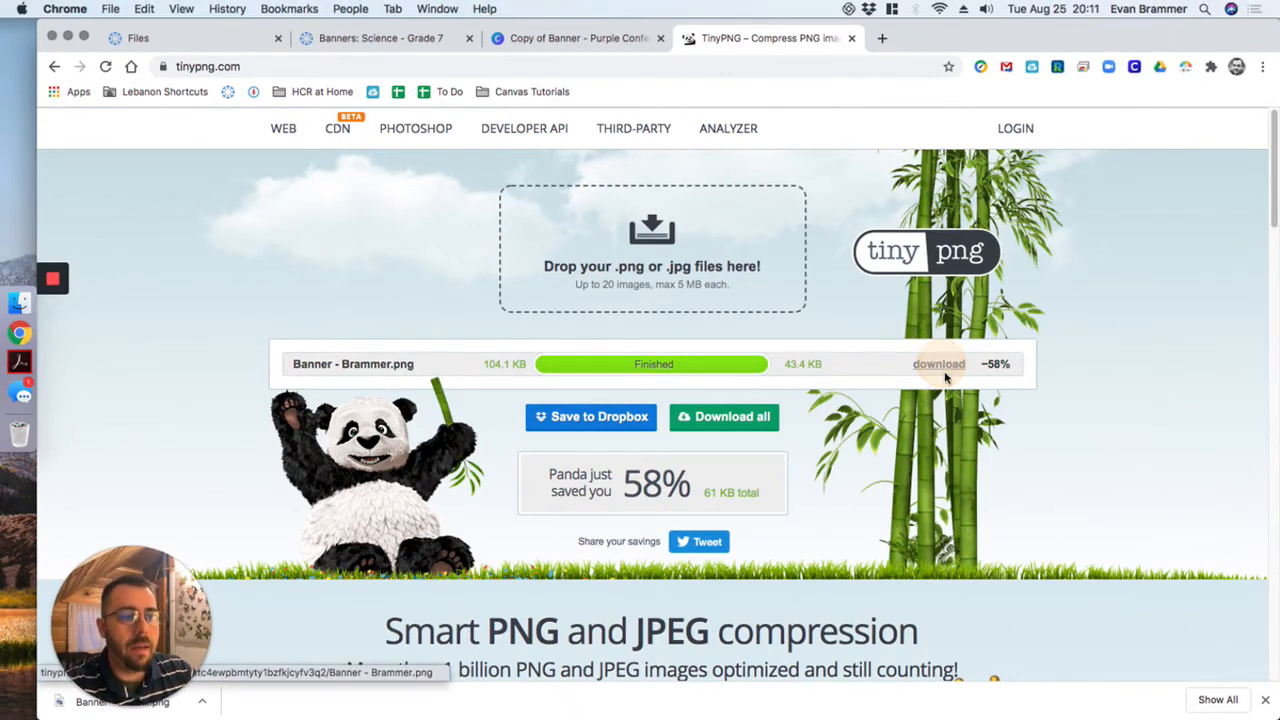
pyautogui.click(926, 366)
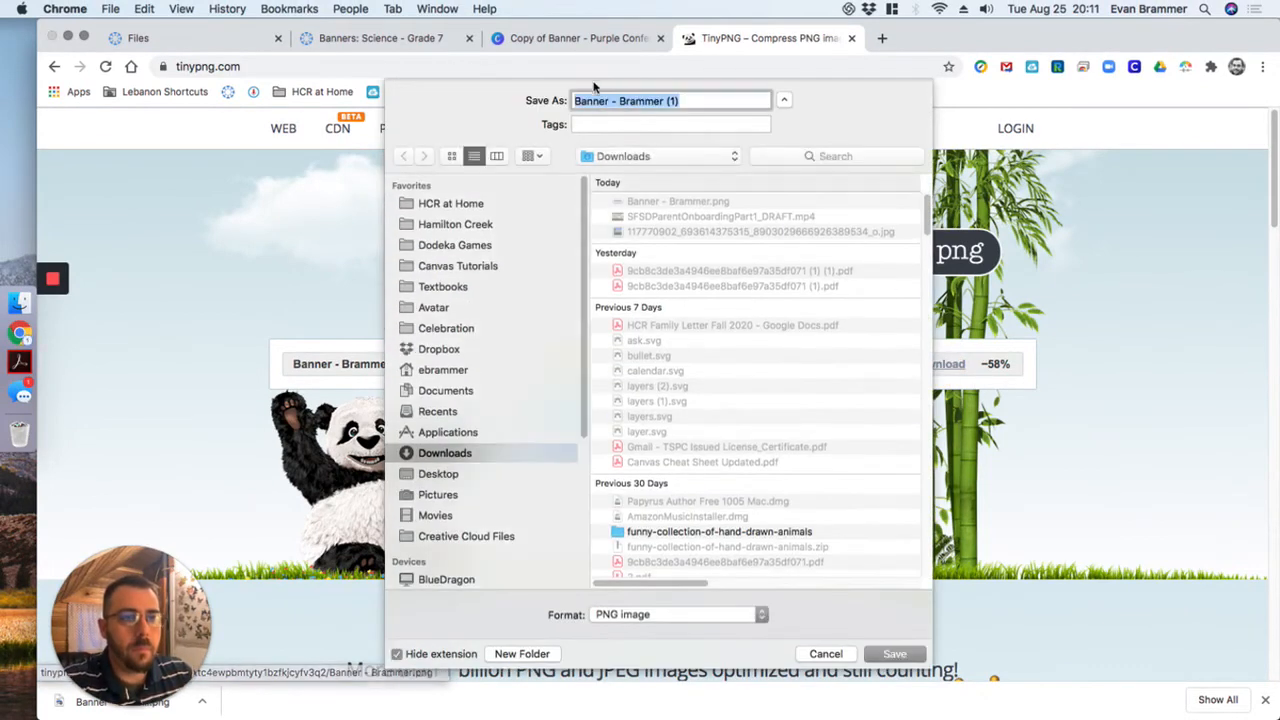
pyautogui.click(895, 654)
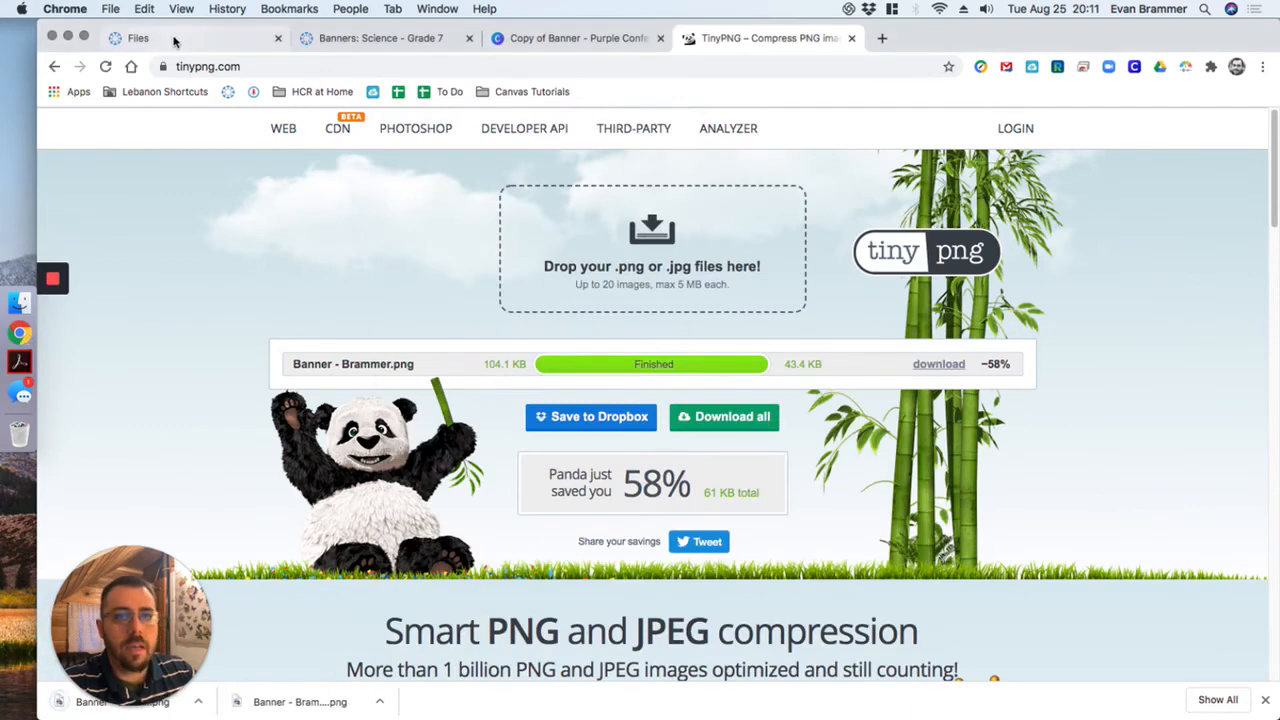
# - Delete the uncompressed banner from the course's Banners folder and upload the compressed PNG from Downloads in its place
pyautogui.click(173, 41)
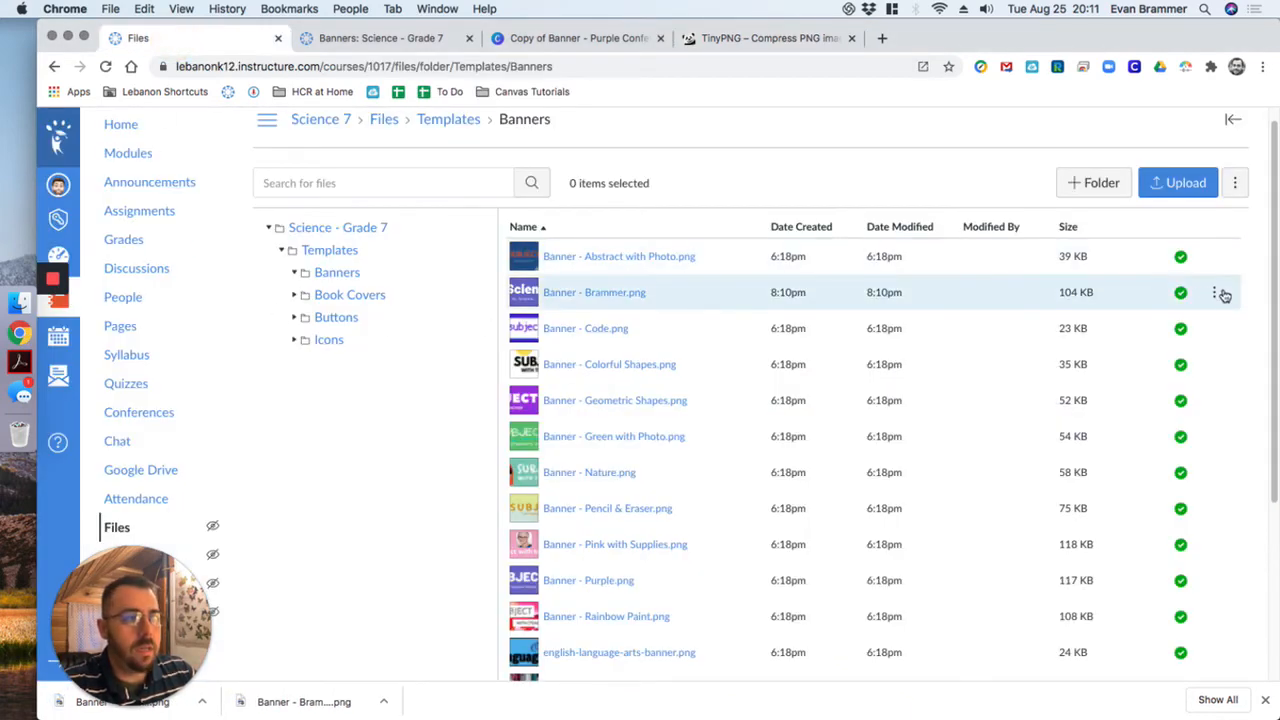
pyautogui.click(1214, 293)
pyautogui.click(1168, 421)
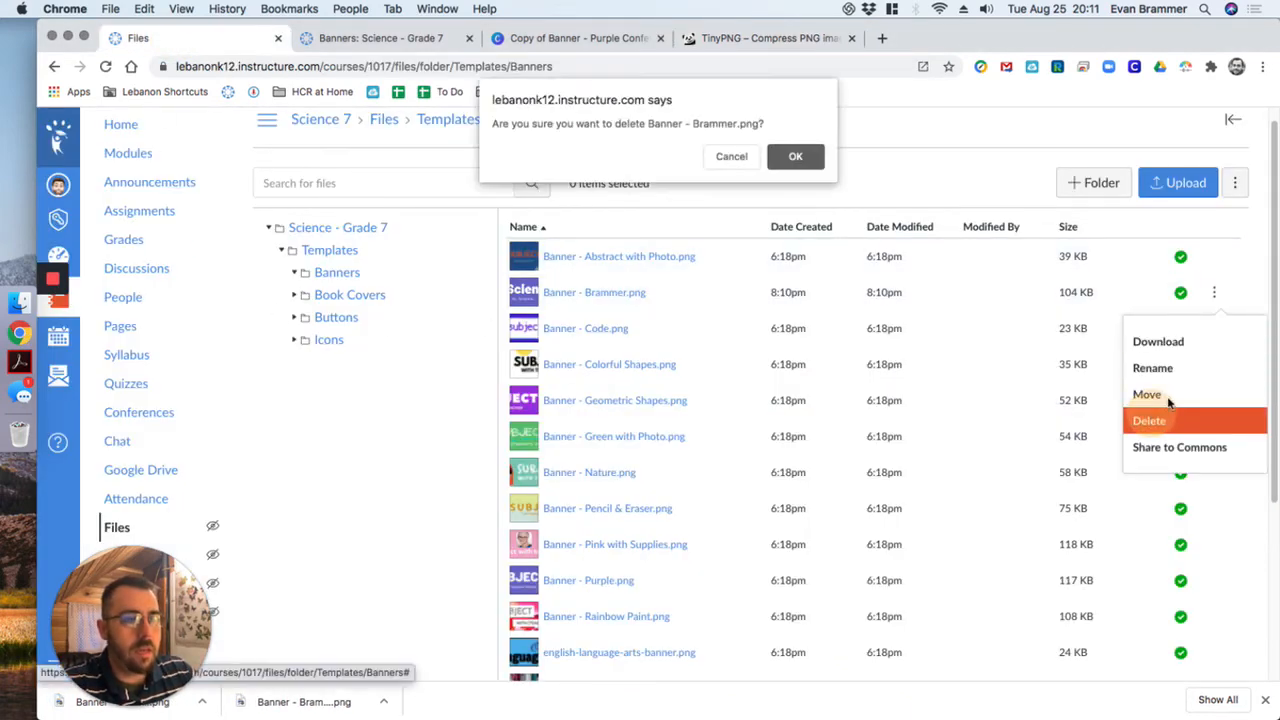
pyautogui.click(783, 163)
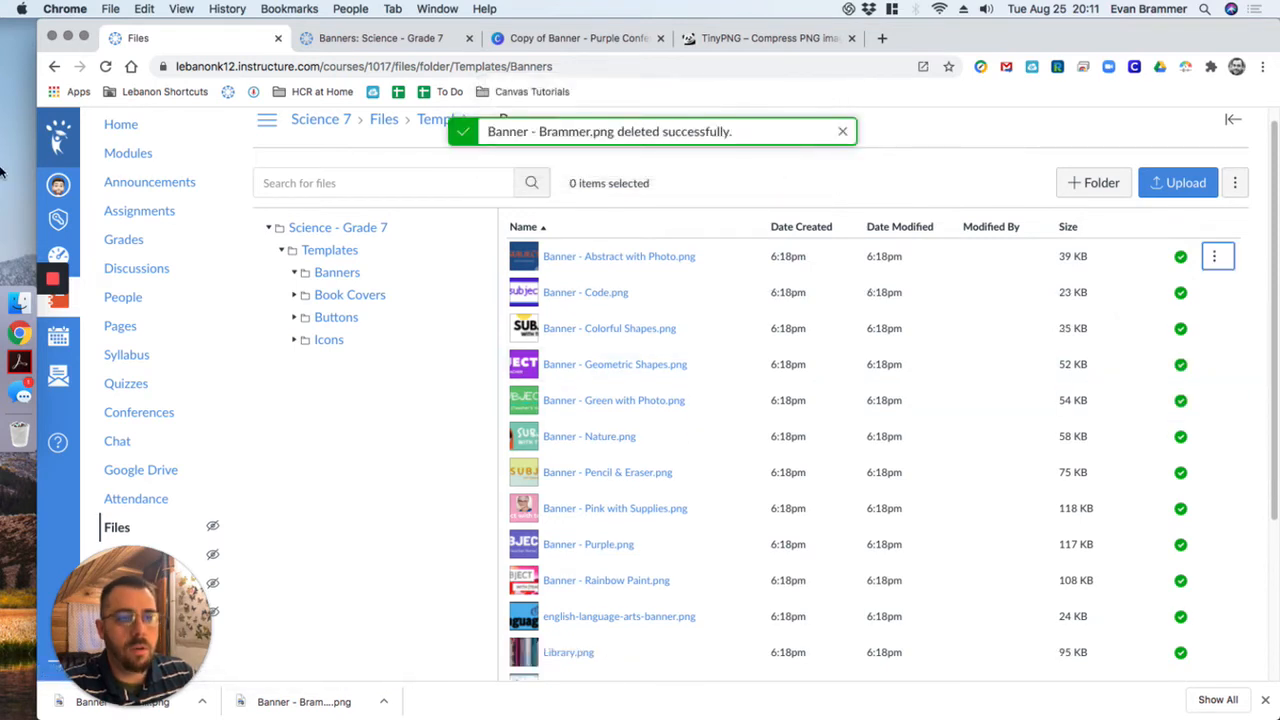
pyautogui.click(18, 298)
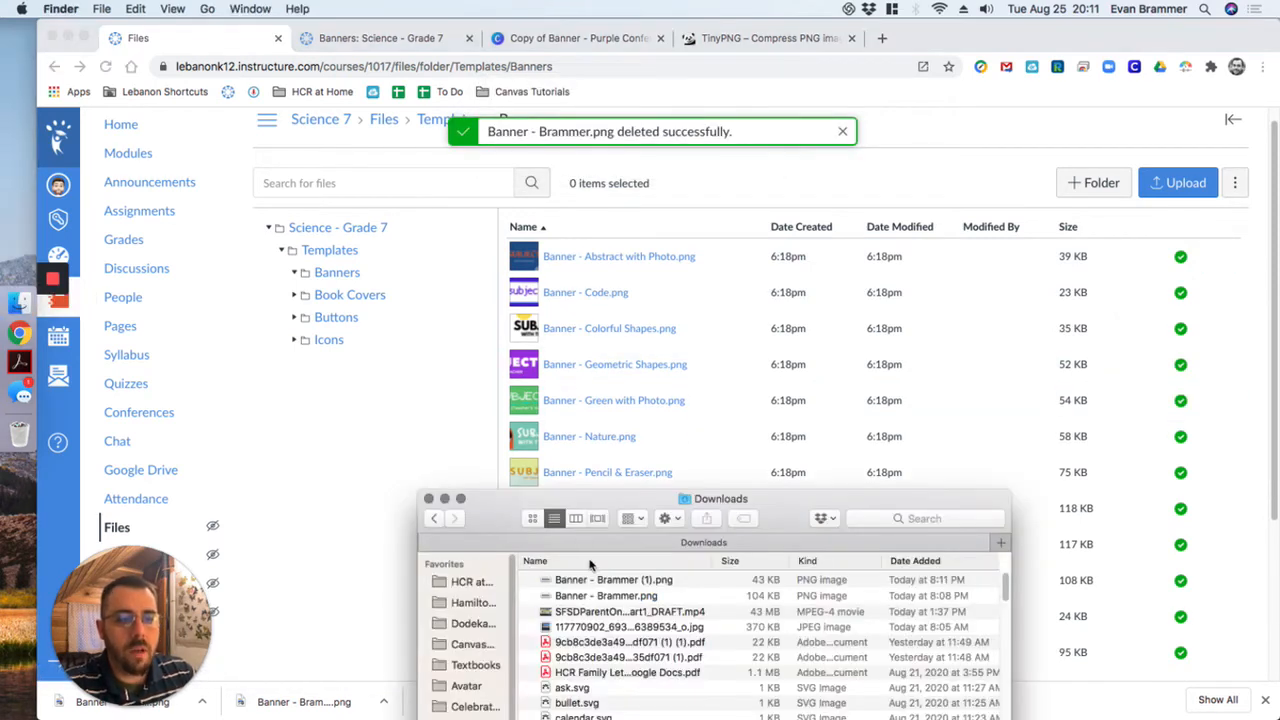
pyautogui.moveTo(627, 585); pyautogui.dragTo(640, 250)
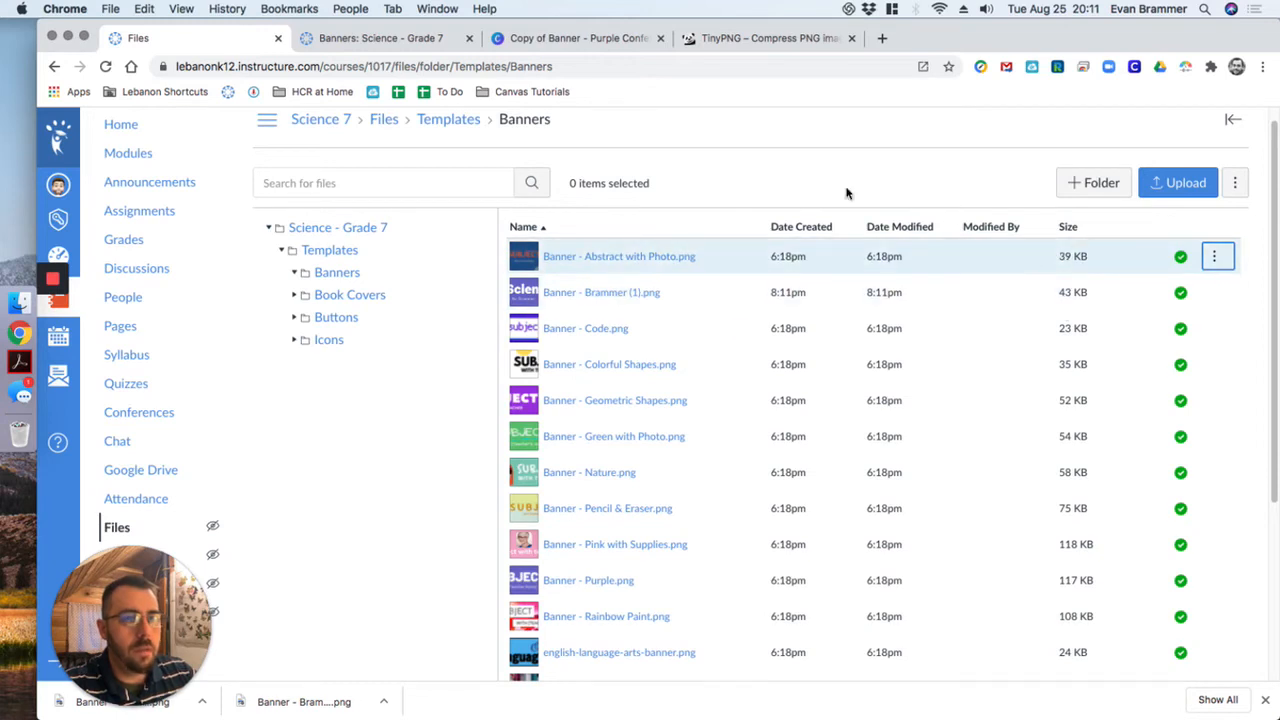
# - Open the page "Template: Home Page - 1st - 8th (excluding Seven Oaks)" from Modules for editing and enlarge its content editor
pyautogui.scroll(1, 897, 323)
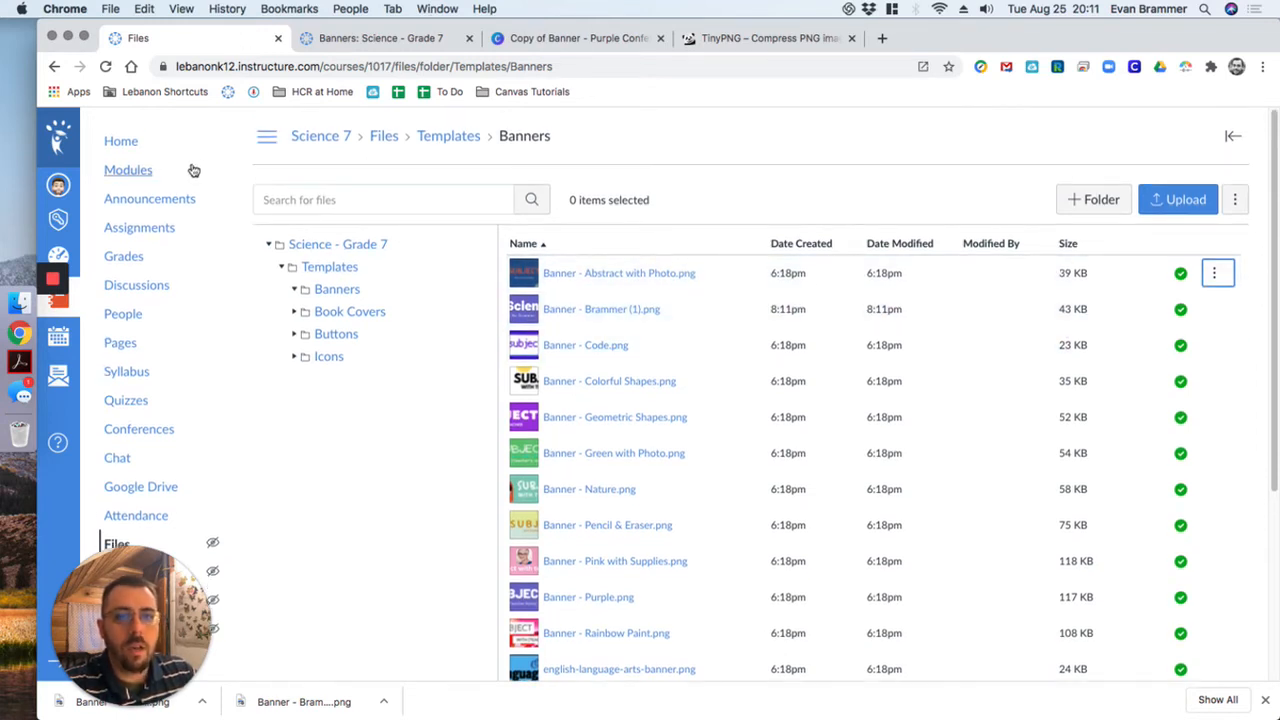
pyautogui.click(128, 170)
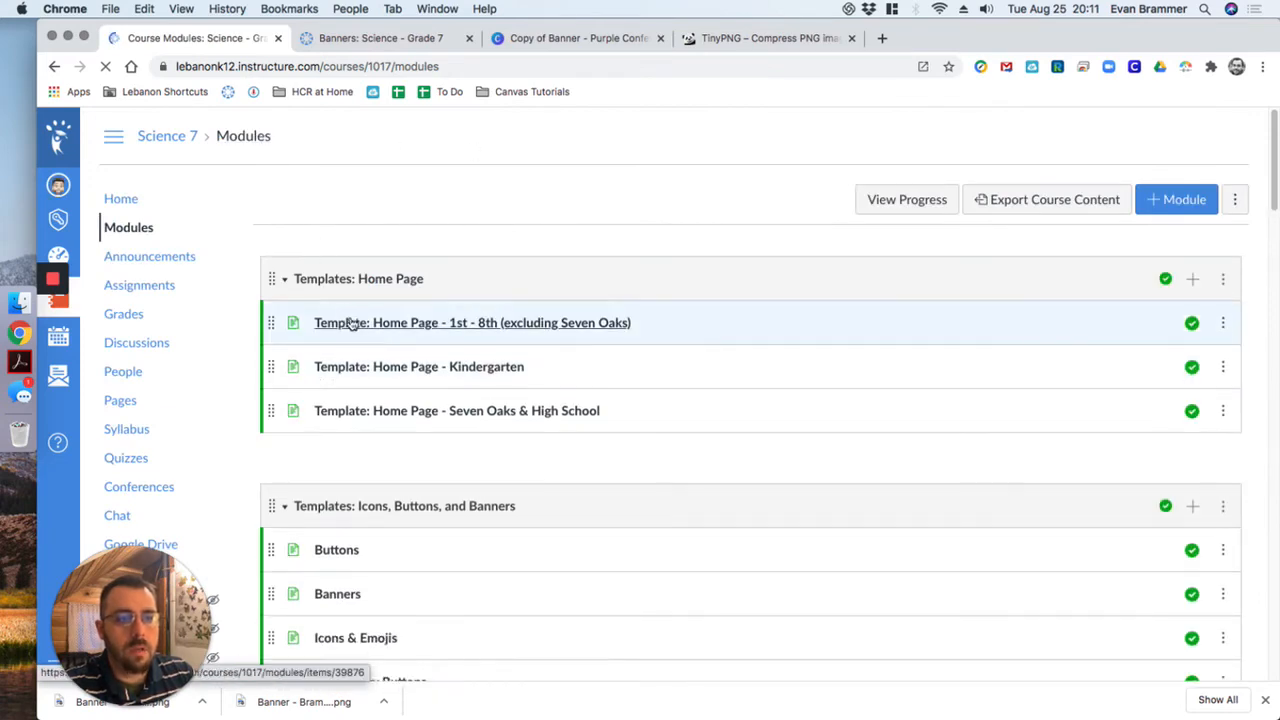
pyautogui.click(487, 321)
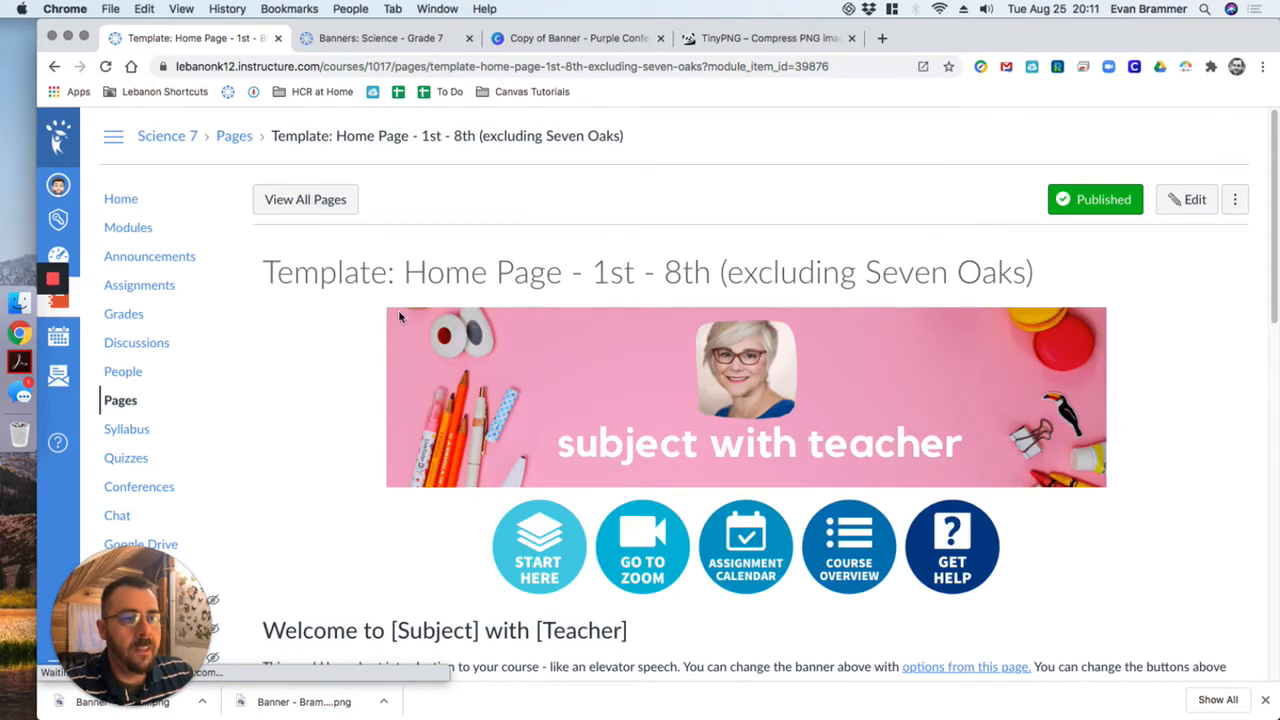
pyautogui.click(1202, 205)
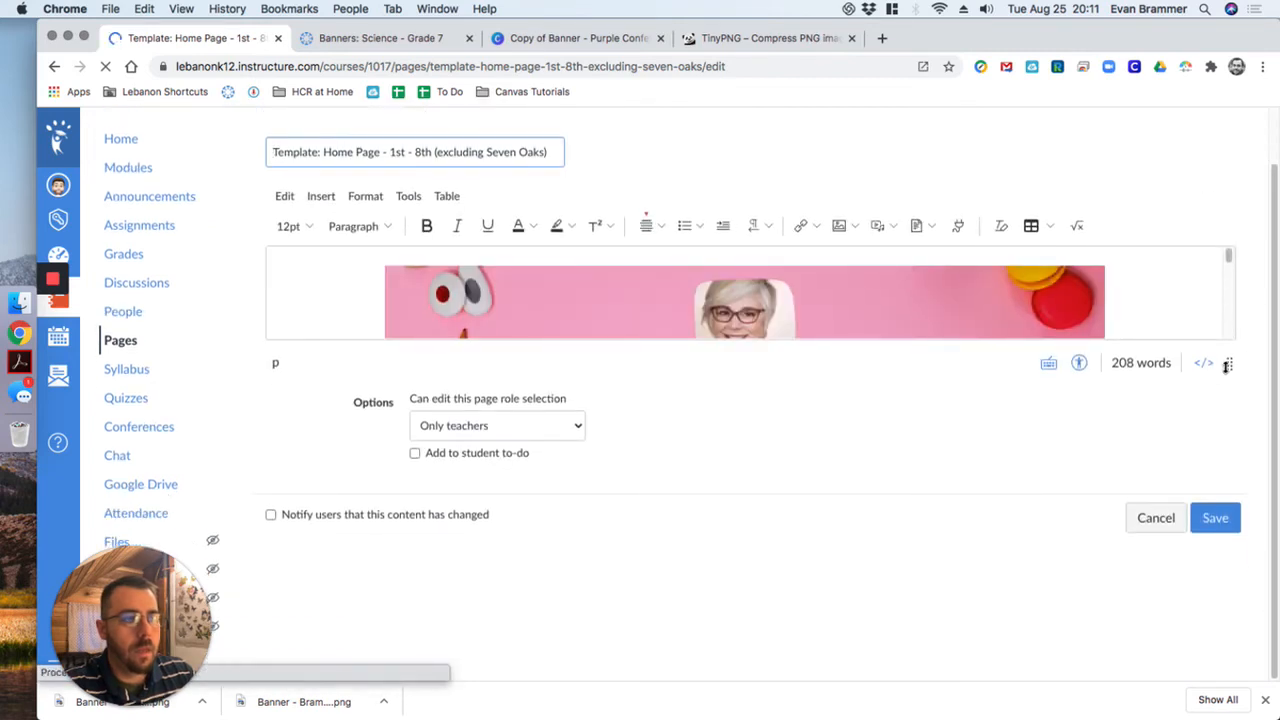
pyautogui.moveTo(1229, 365); pyautogui.dragTo(1248, 568)
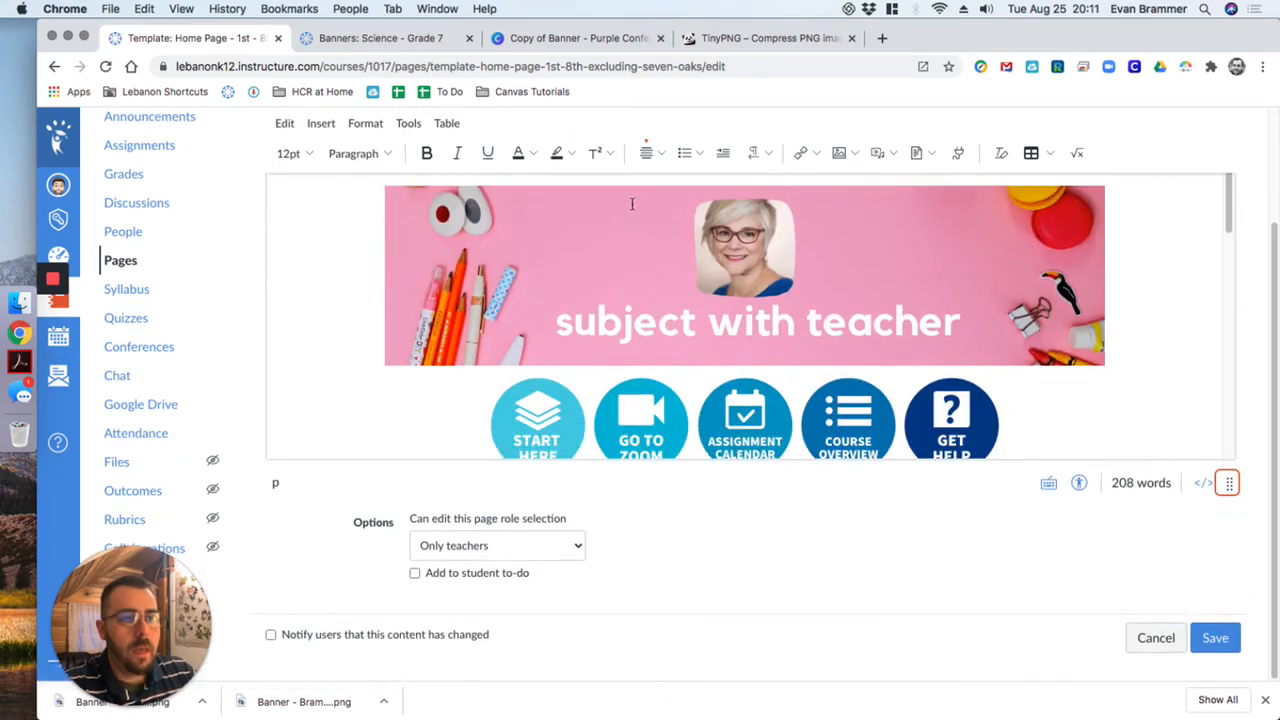
# - Replace the pink "subject with teacher" banner with the newly uploaded purple science banner from the course images
pyautogui.click(556, 233)
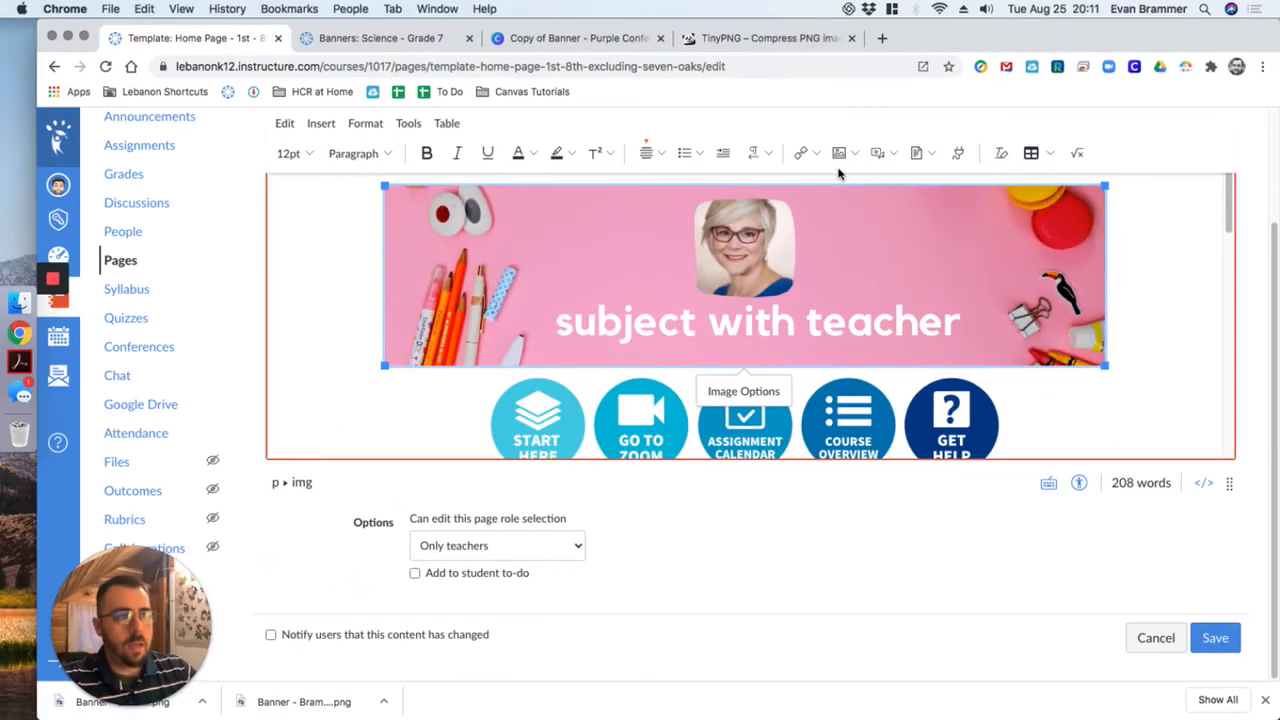
pyautogui.click(845, 125)
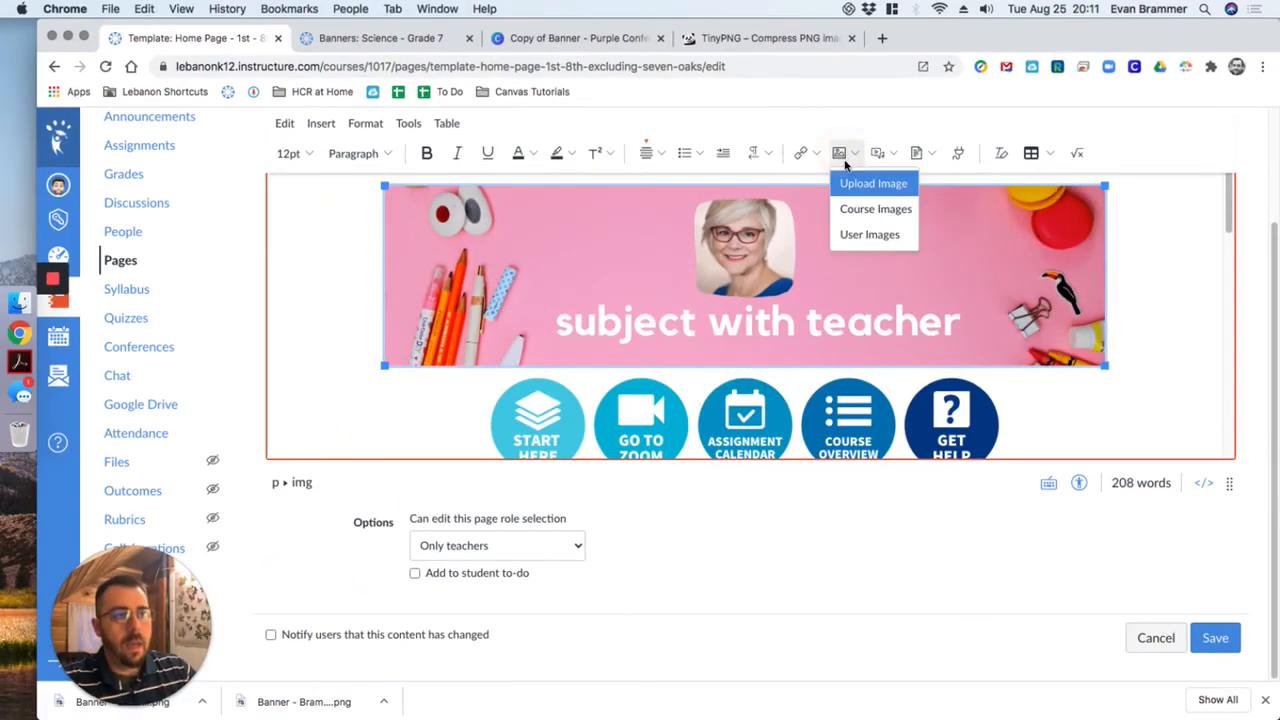
pyautogui.click(873, 218)
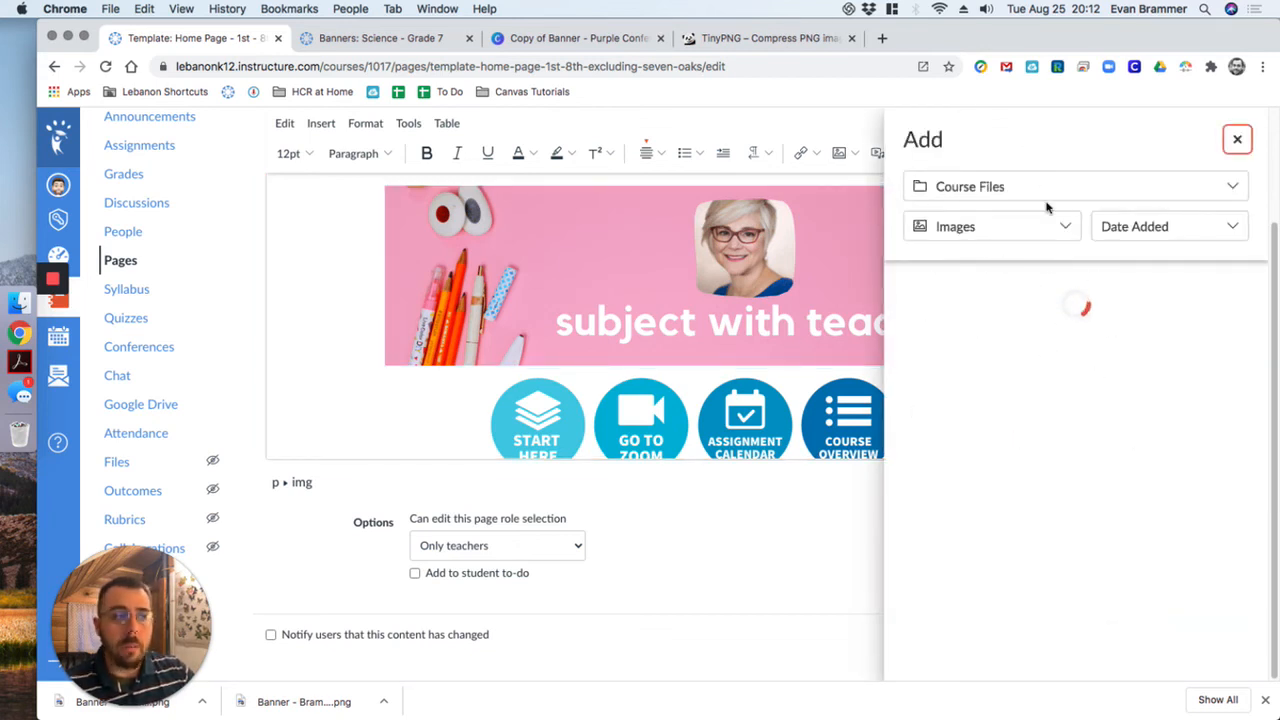
pyautogui.click(941, 321)
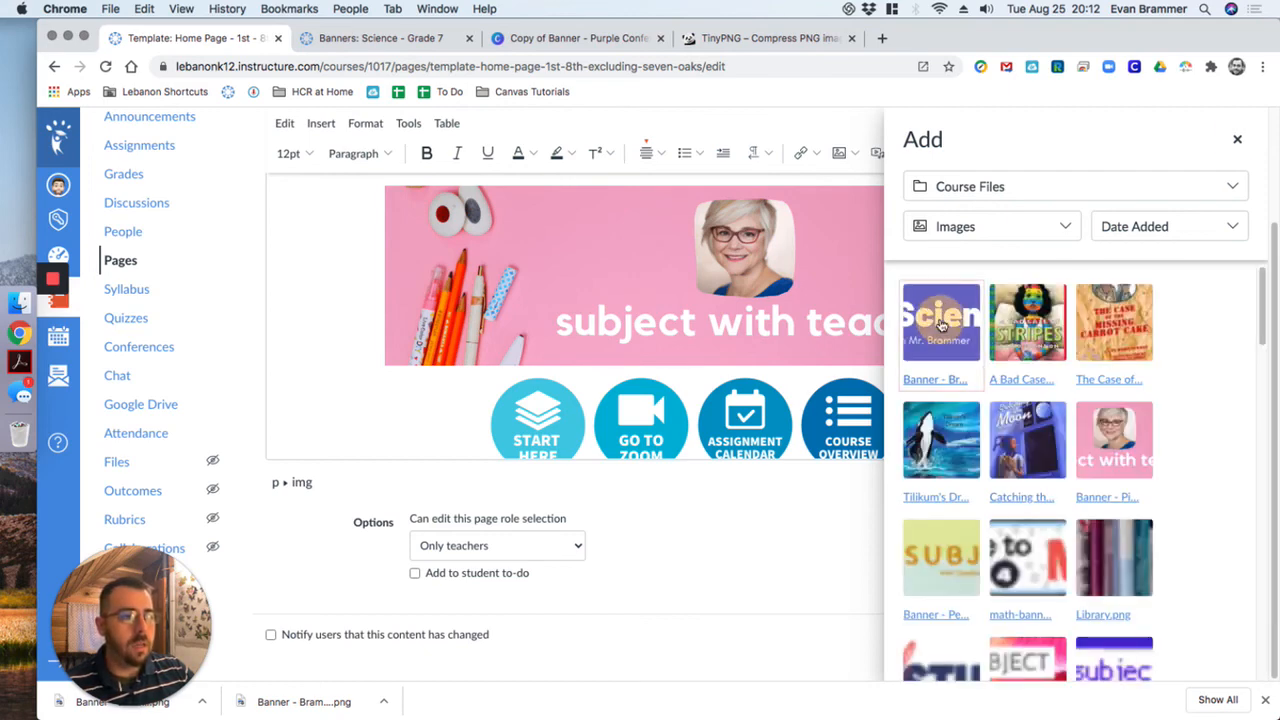
pyautogui.scroll(4, 931, 298)
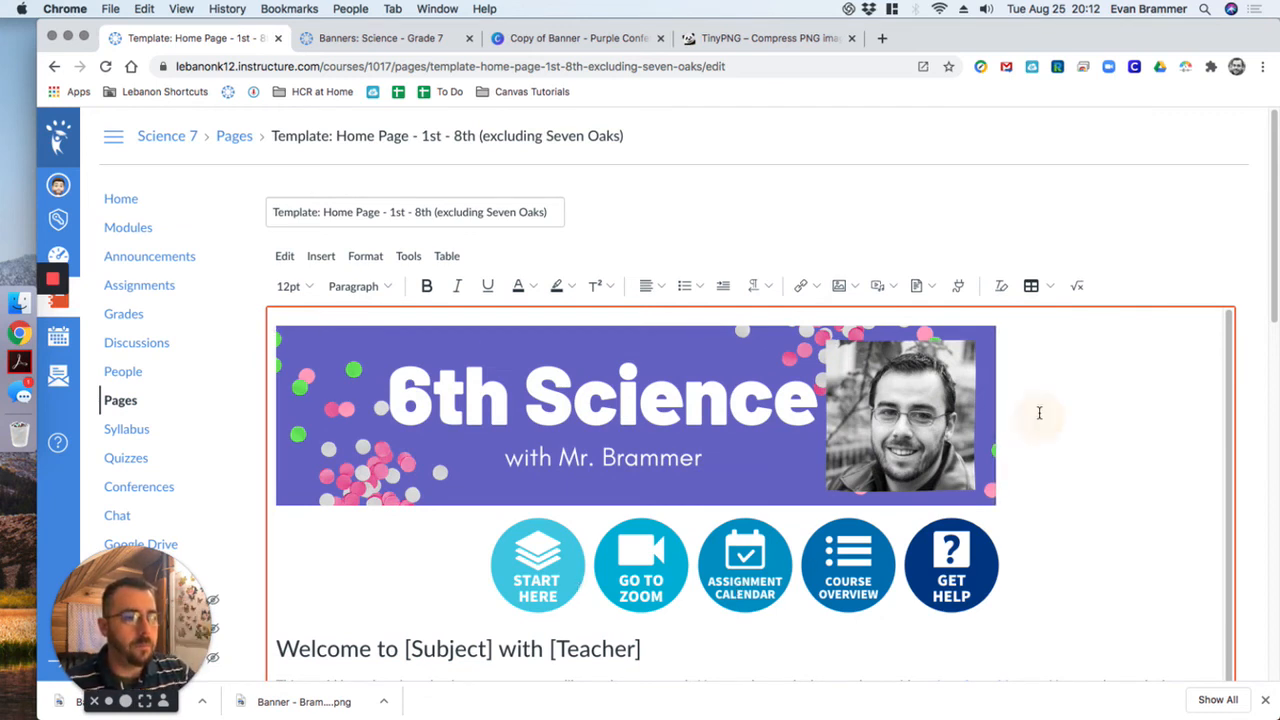
# - Center the new banner on the page and save the home page template
pyautogui.click(1128, 428)
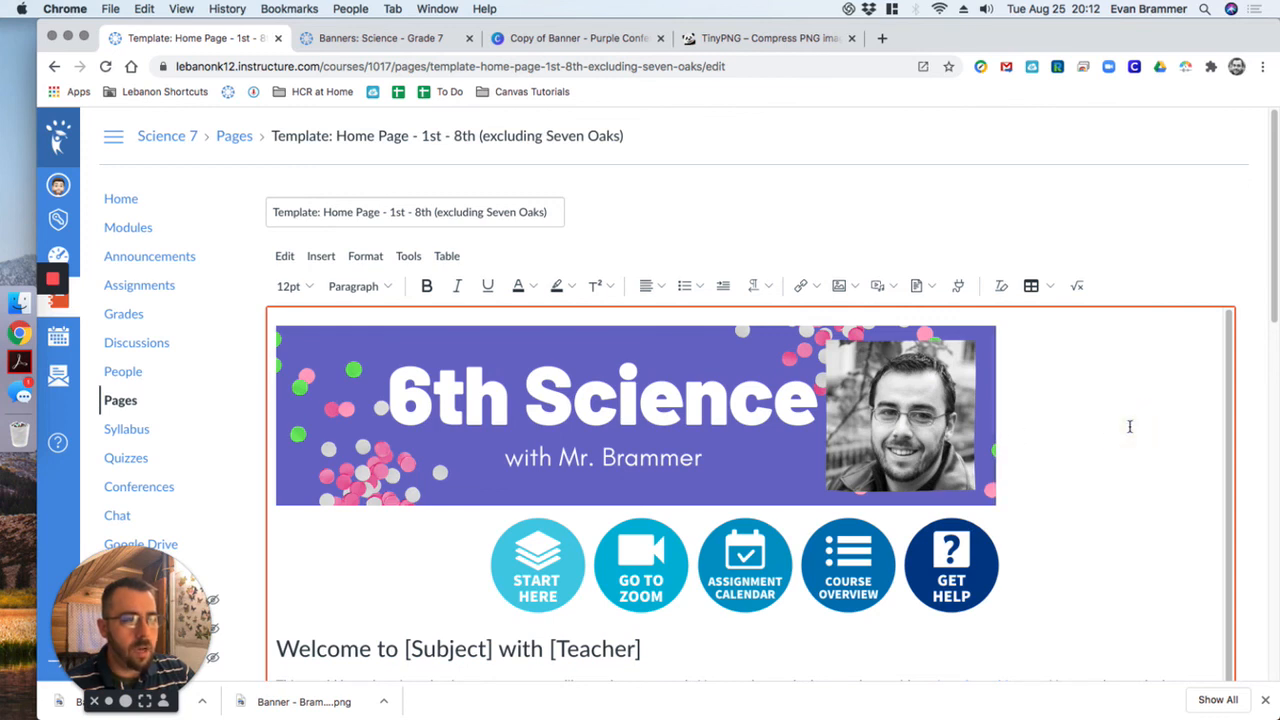
pyautogui.click(653, 288)
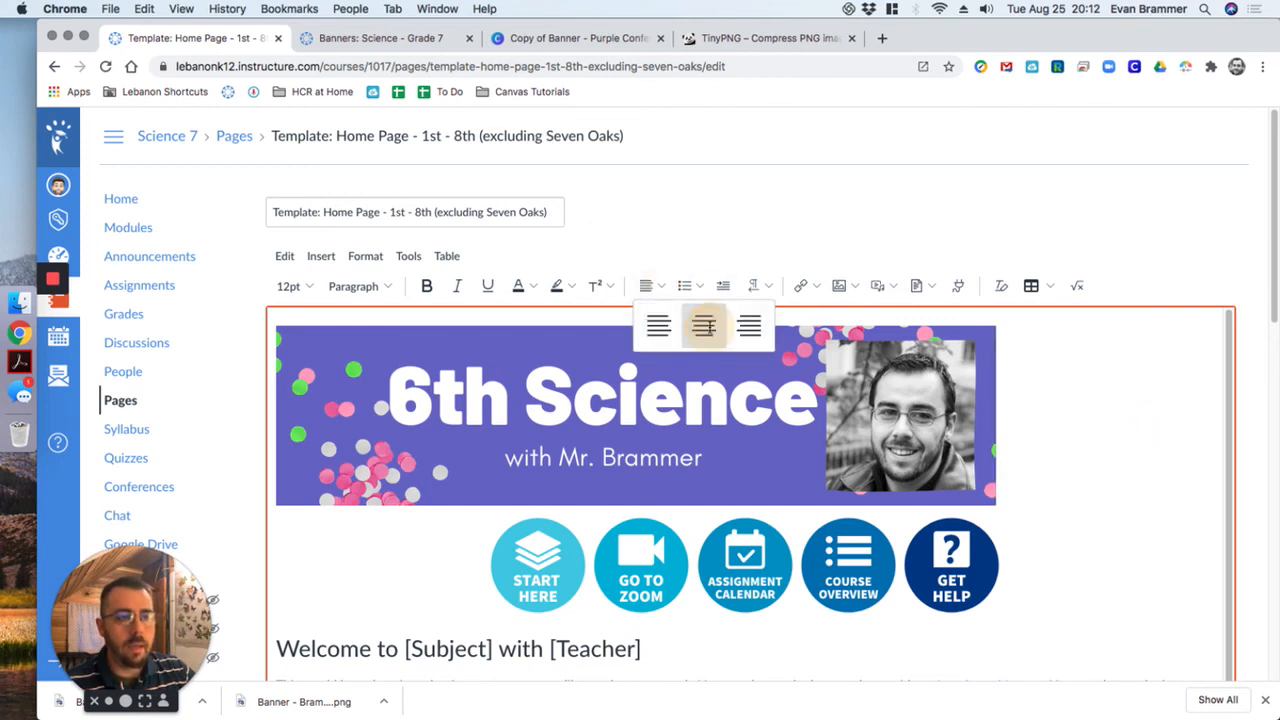
pyautogui.click(705, 325)
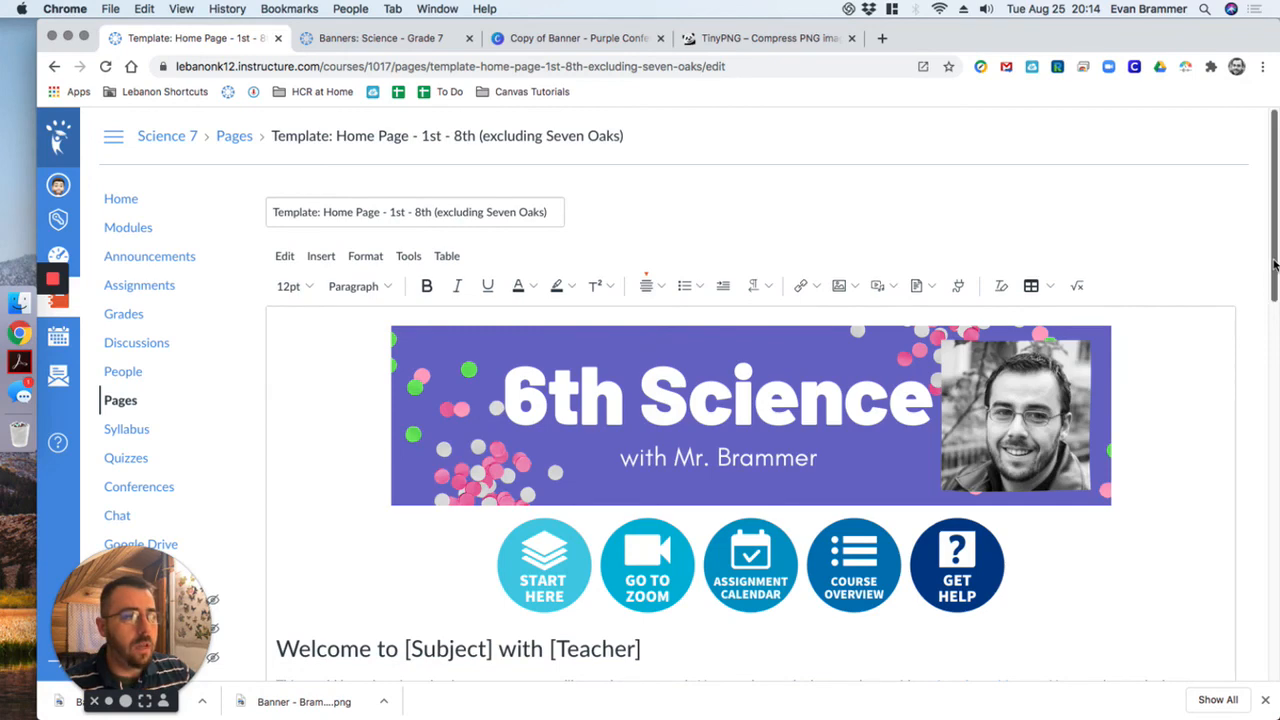
pyautogui.moveTo(1275, 280); pyautogui.dragTo(1267, 652)
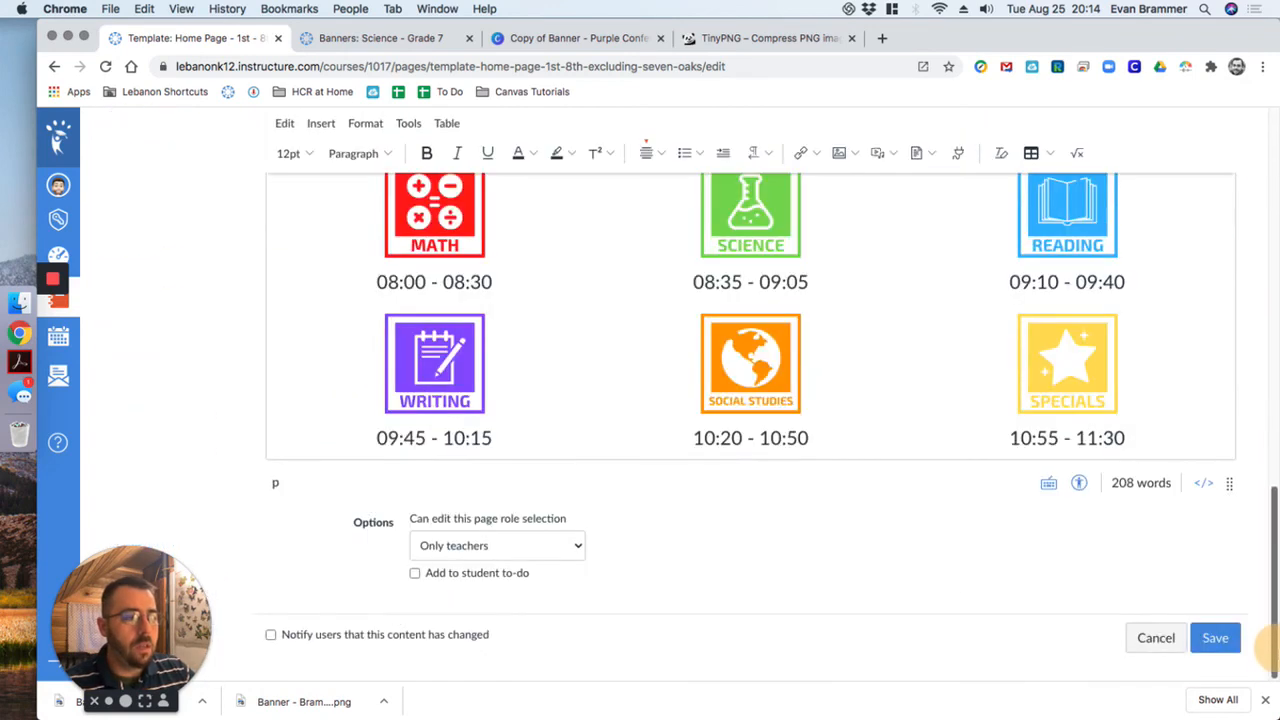
pyautogui.click(1218, 638)
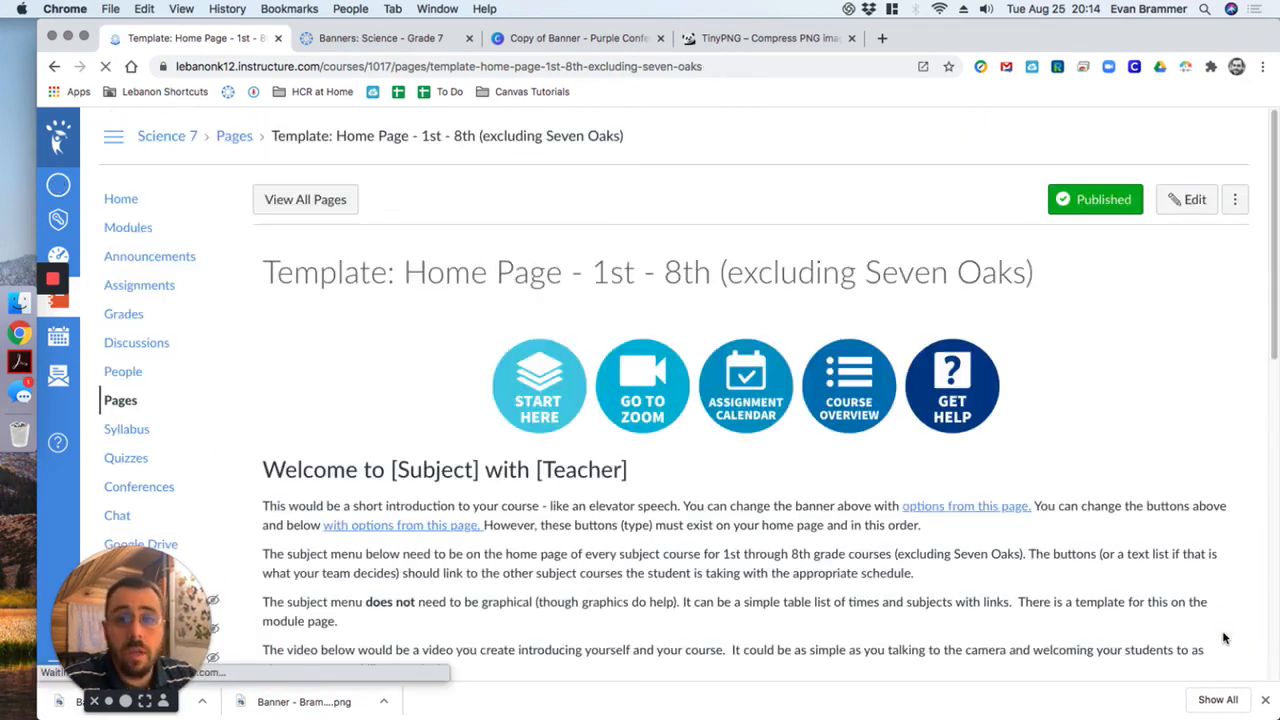